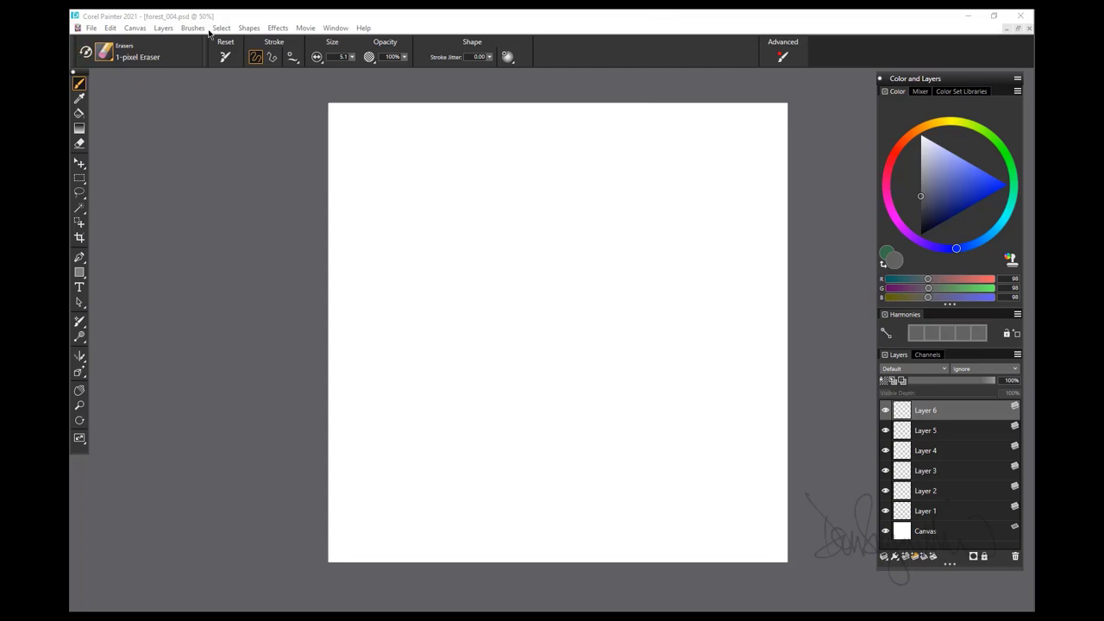
Lighten the grey paint colour to RGB 107/107/107 and bring up the Effects > Esoterica list.
click(277, 29)
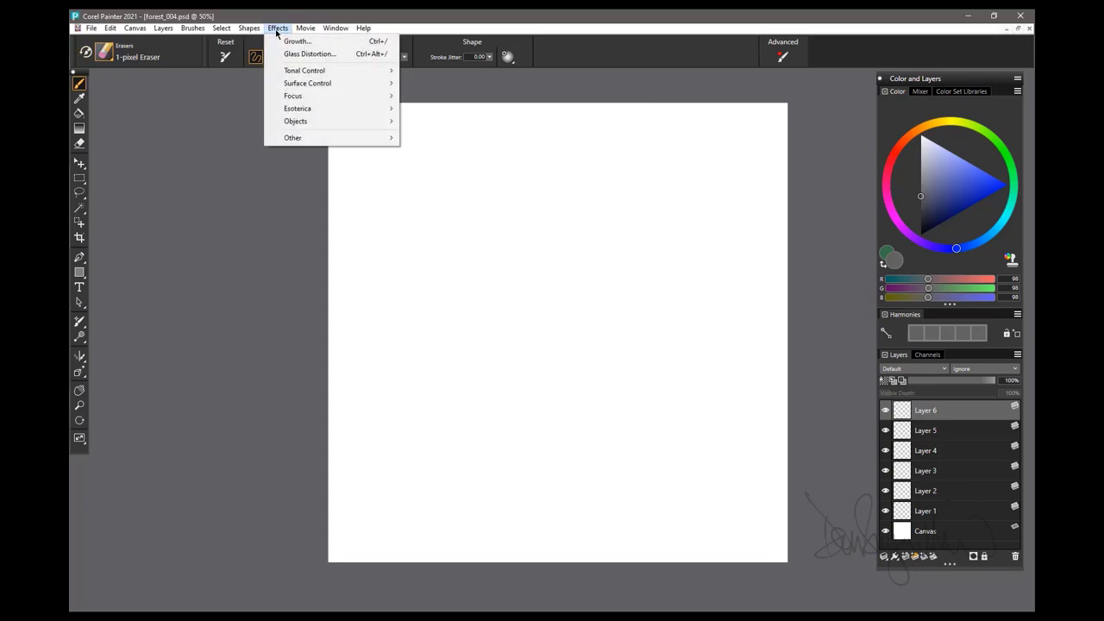
mouse_move(299, 112)
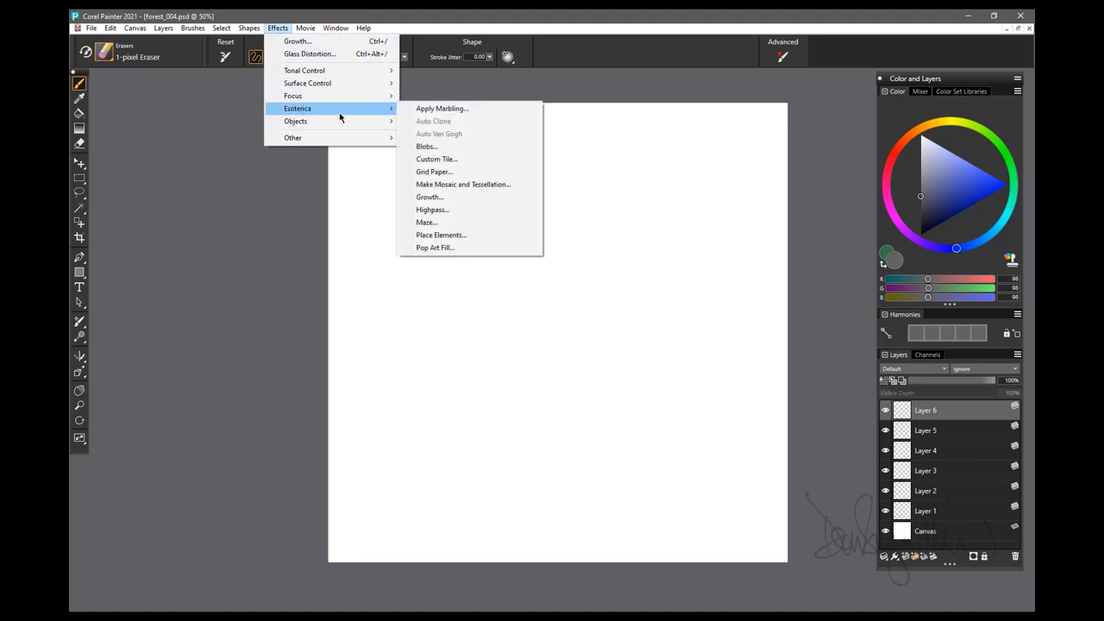
click(468, 198)
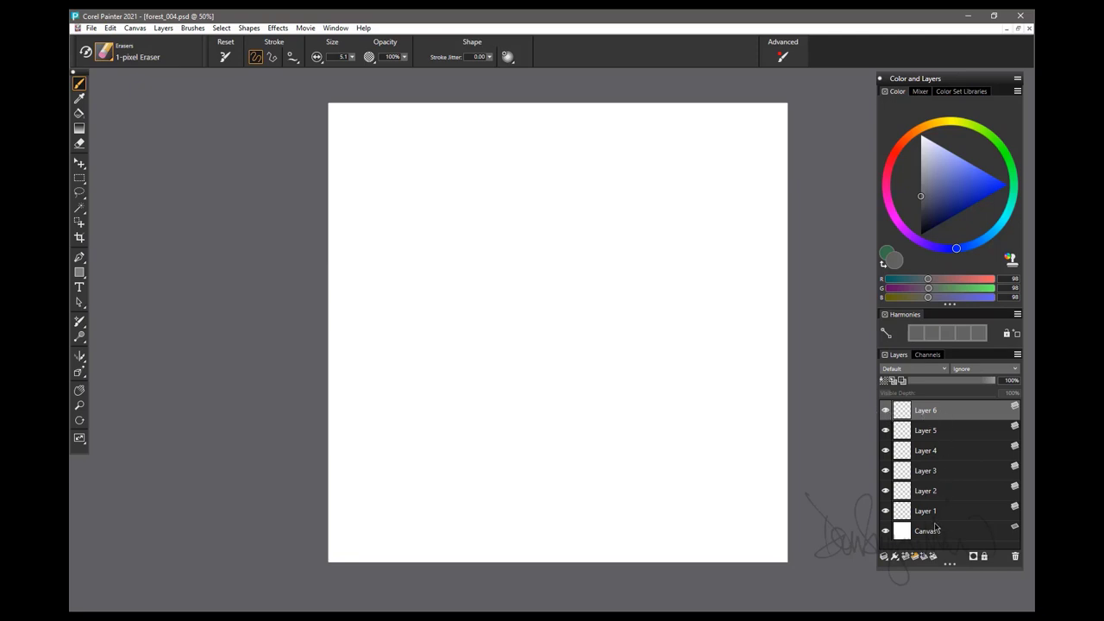
drag(905, 203, 923, 198)
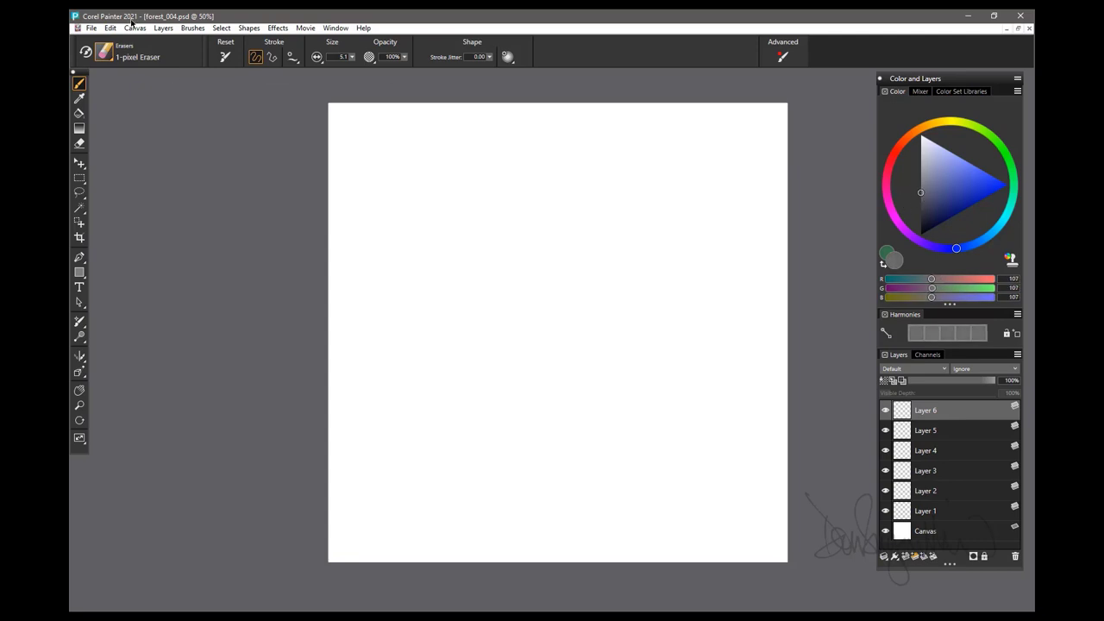
click(274, 28)
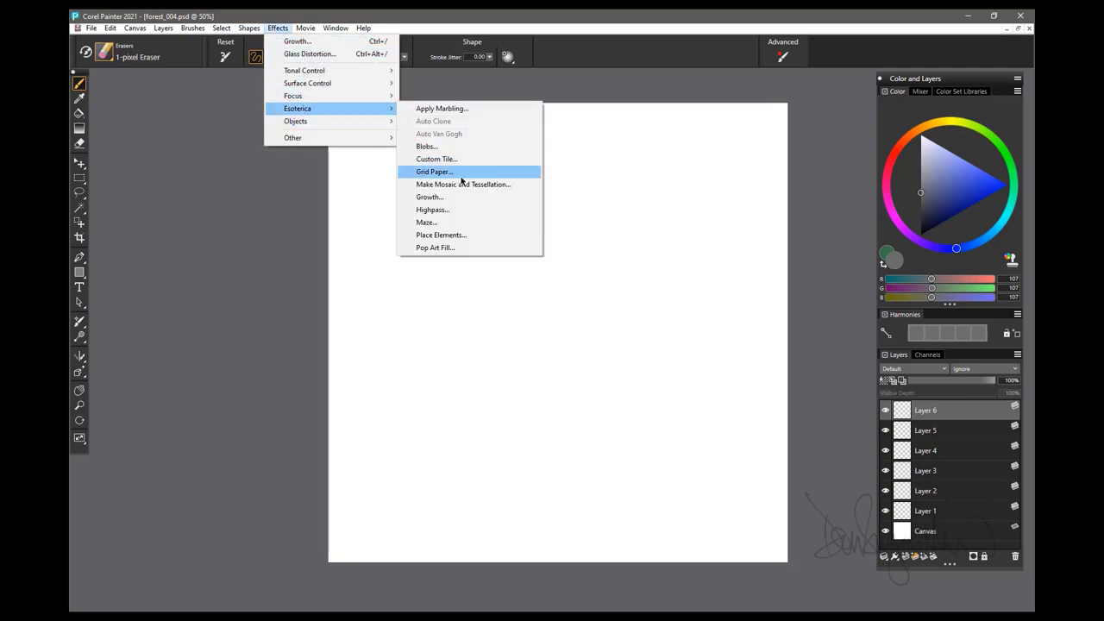
Open the Growth effect and experiment with Branch, Fractal and Random settings.
click(428, 197)
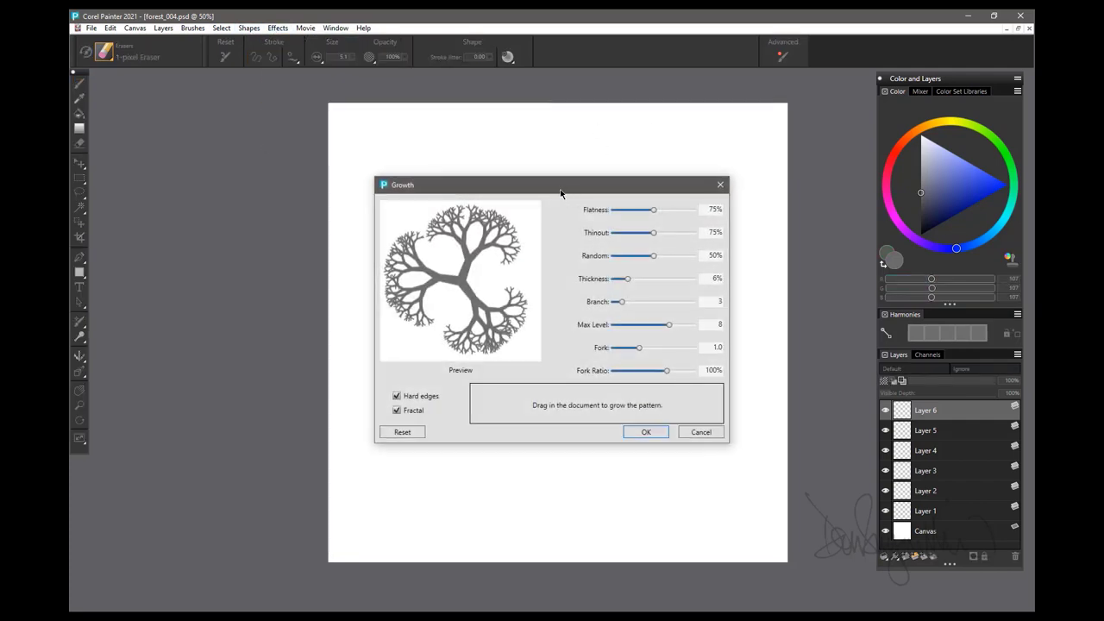
drag(560, 193, 370, 231)
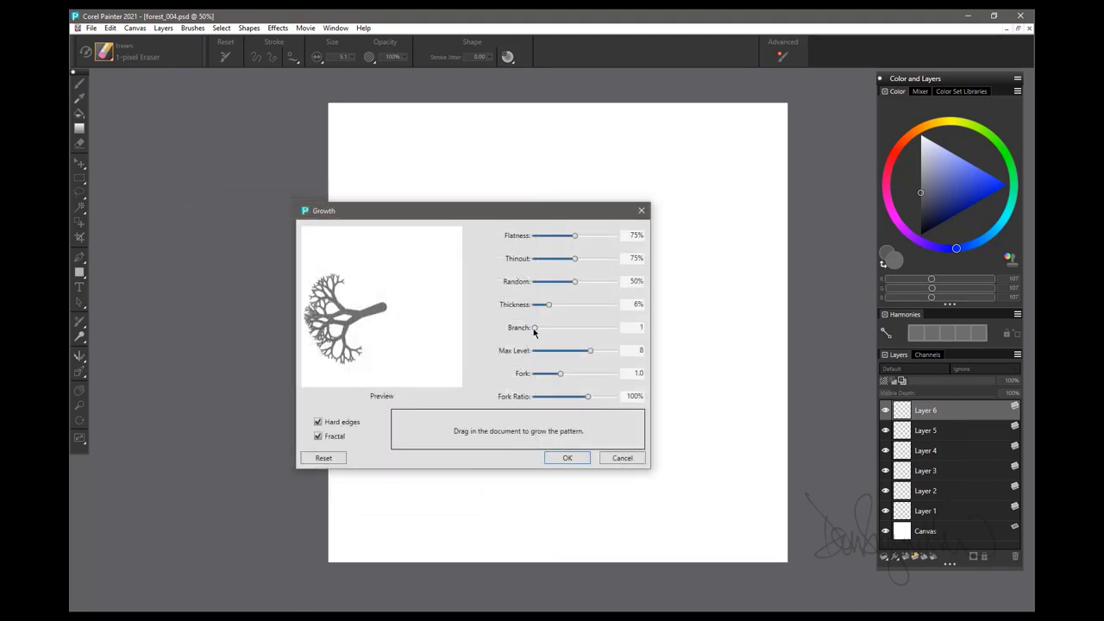
drag(534, 331, 556, 332)
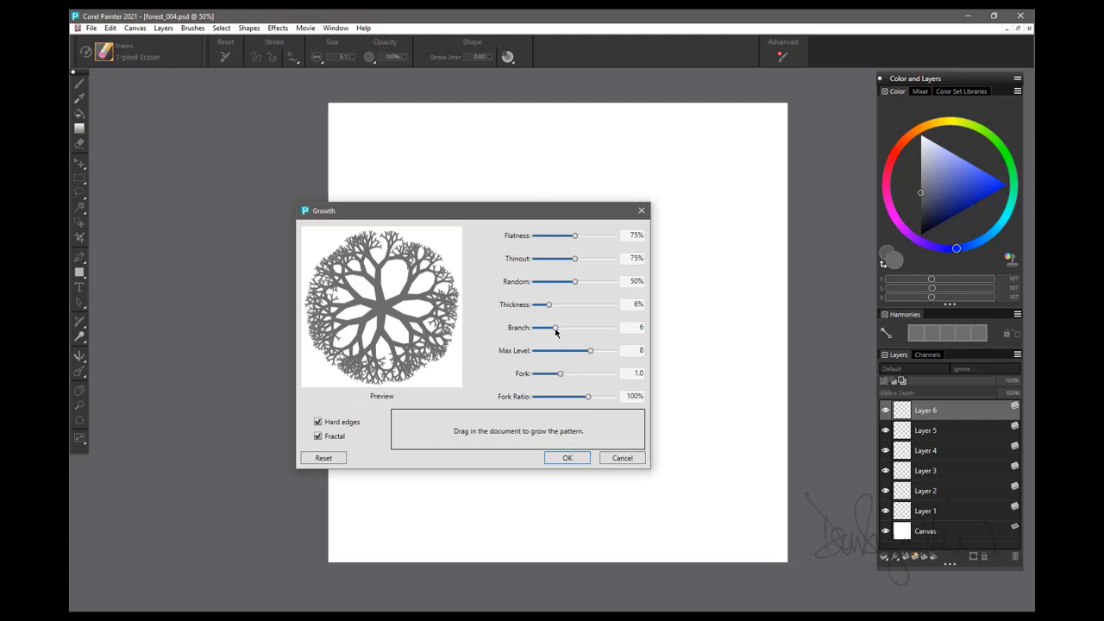
click(319, 437)
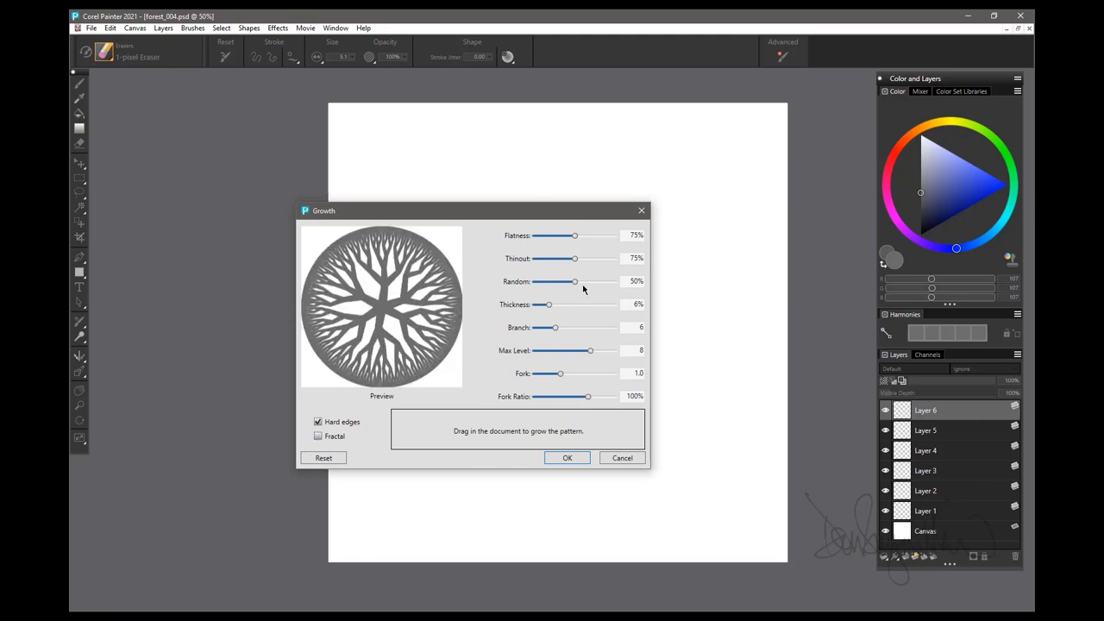
drag(575, 281, 547, 235)
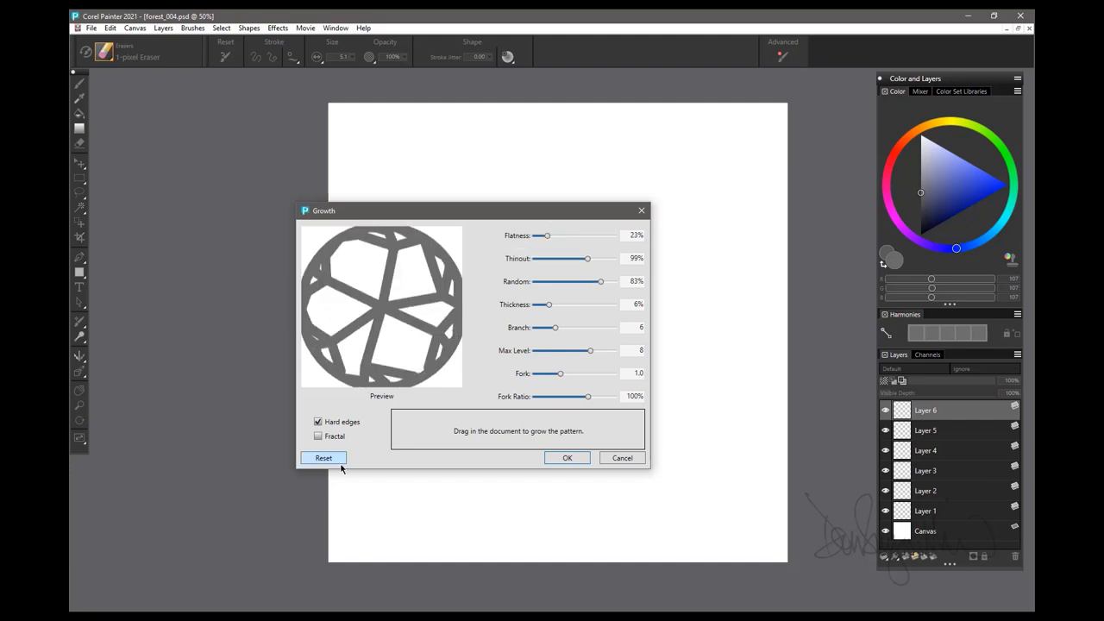
Reset Growth to defaults, then set Thickness to 2% and Branch to 10.
click(322, 460)
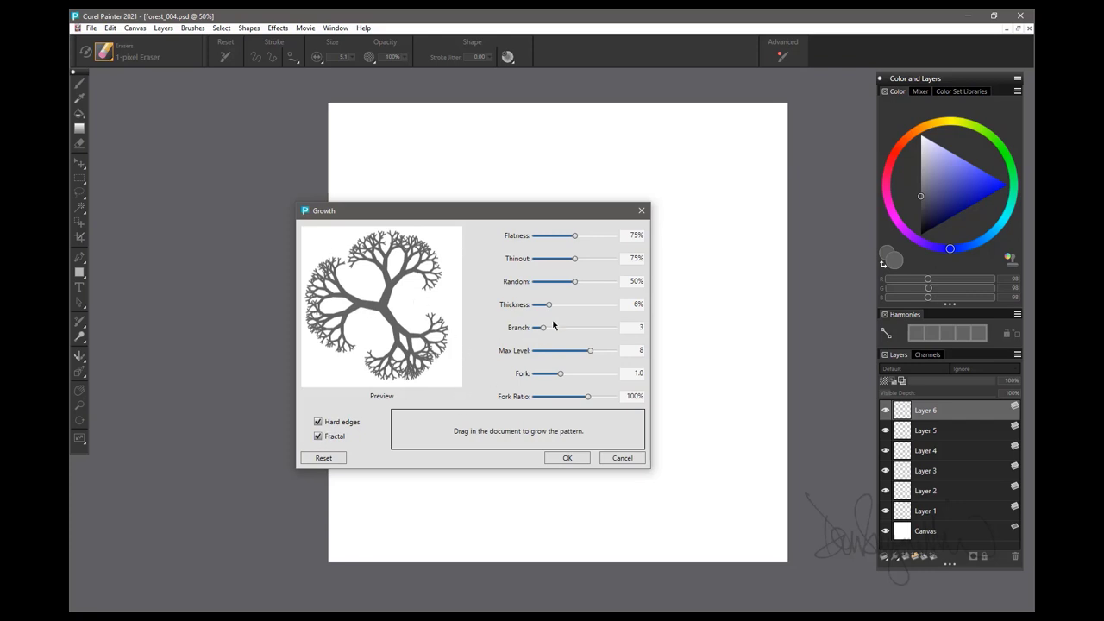
drag(550, 304, 541, 307)
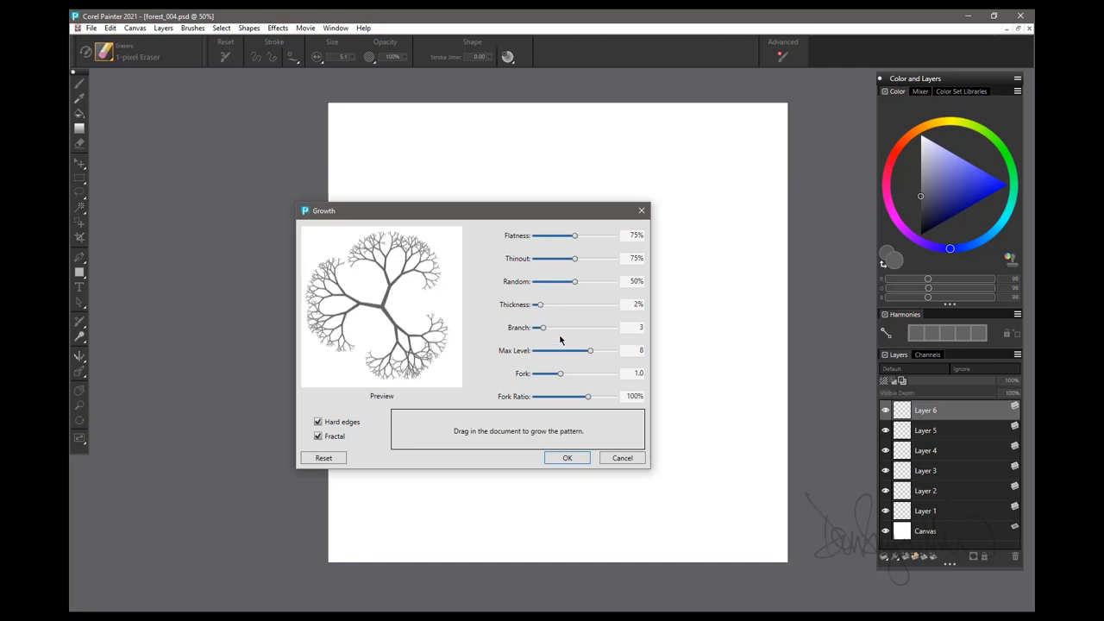
drag(544, 331, 569, 331)
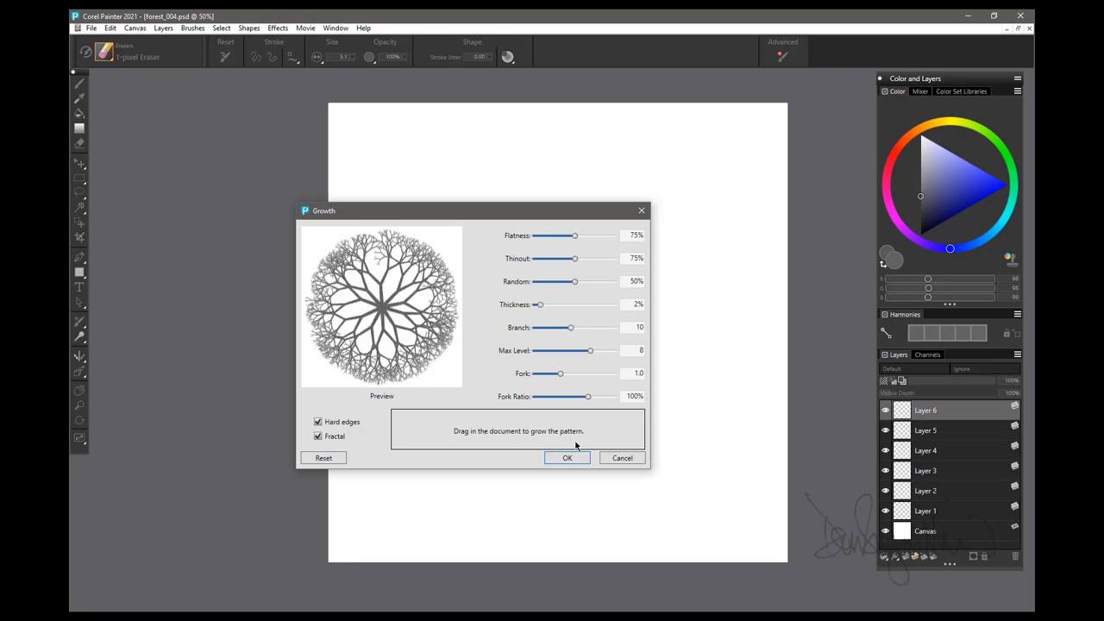
Grow a large tree at the canvas centre, then raise Random to about 84%.
drag(518, 207, 334, 336)
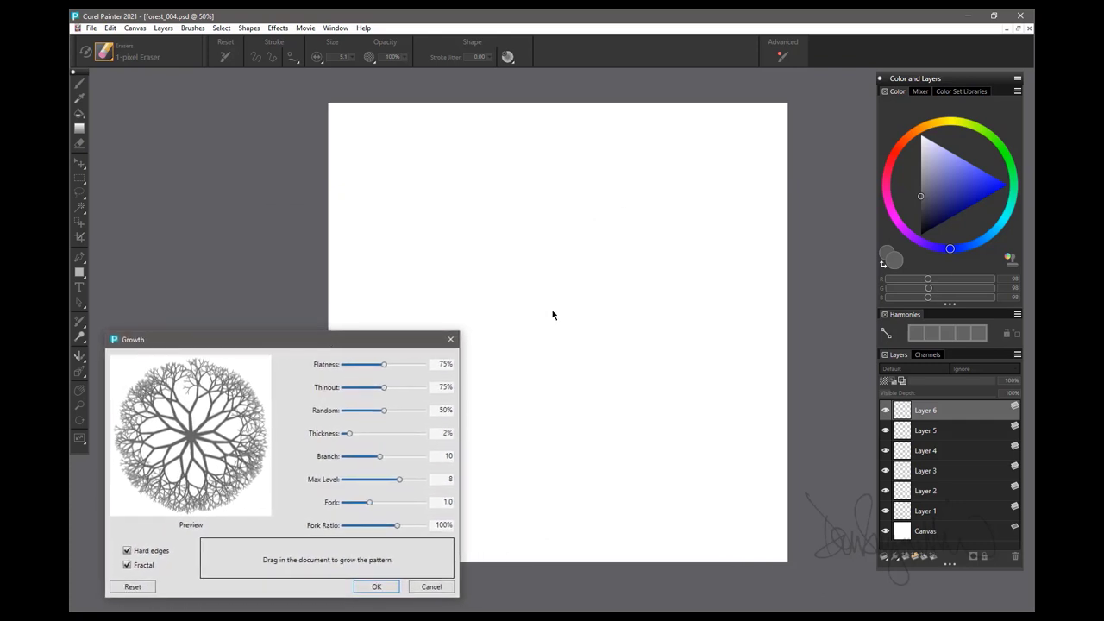
drag(553, 312, 597, 396)
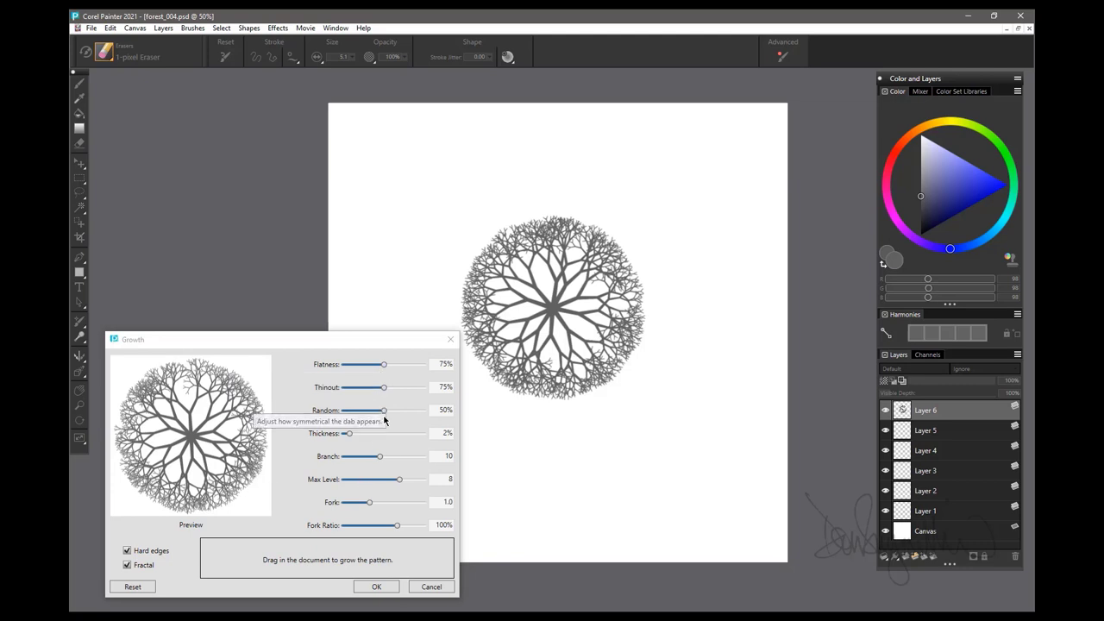
drag(384, 411, 412, 411)
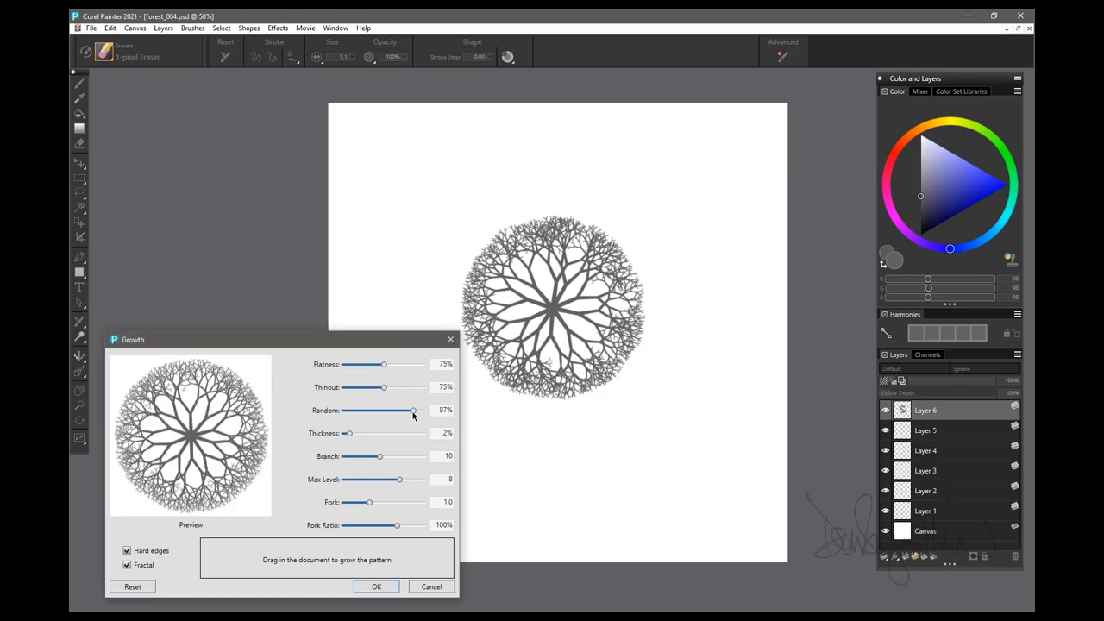
click(439, 437)
click(628, 461)
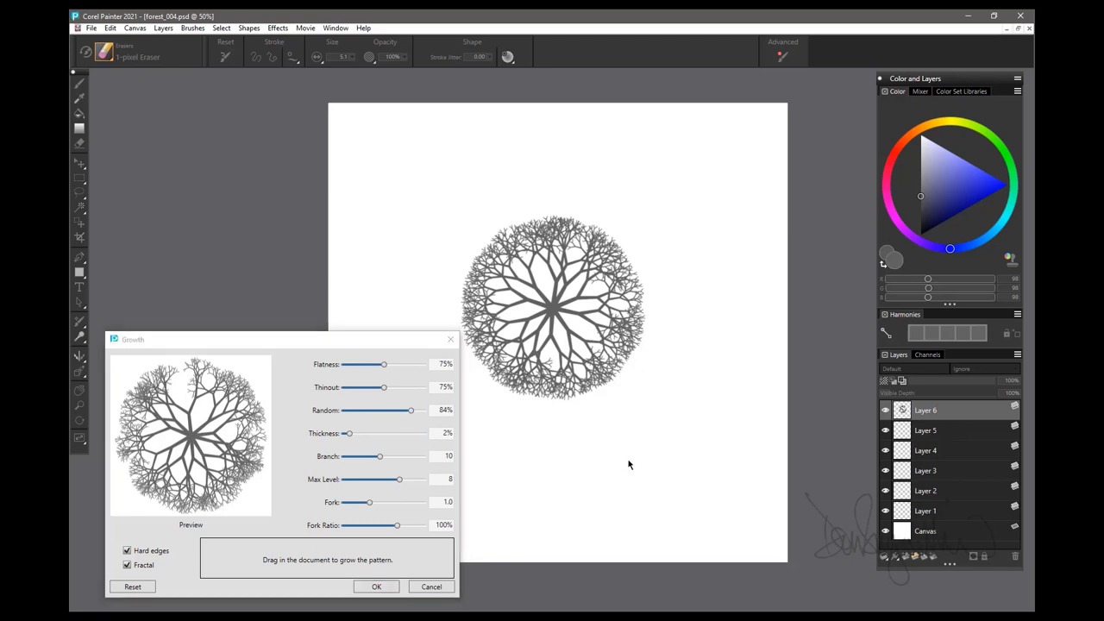
Grow a second tree lower right, then a smaller 5-branch tree at top left.
drag(665, 455, 699, 510)
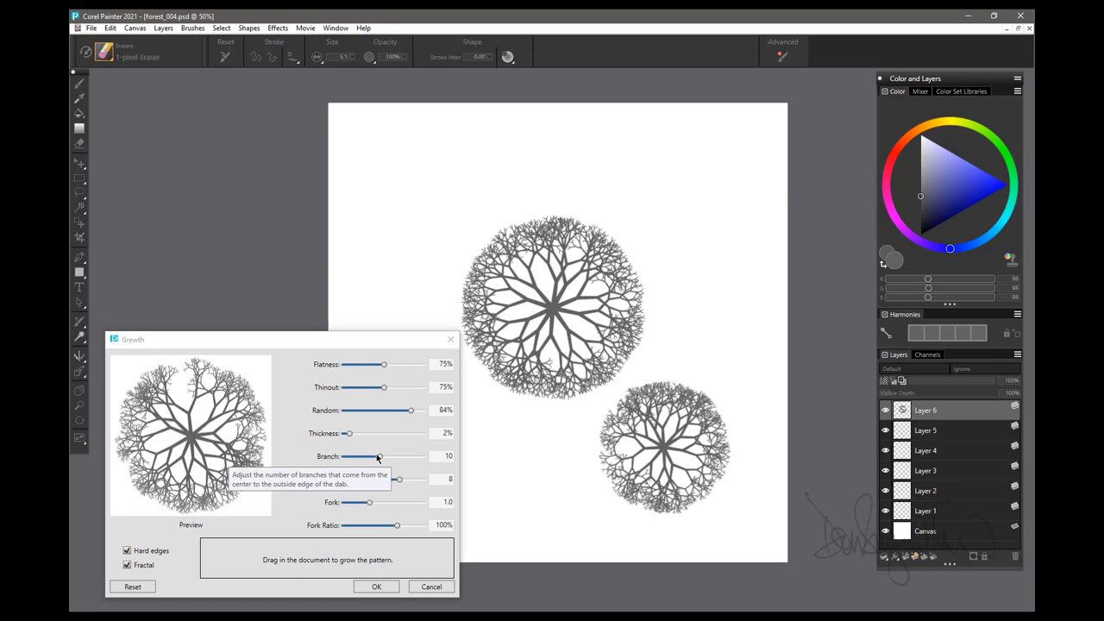
drag(380, 457, 358, 457)
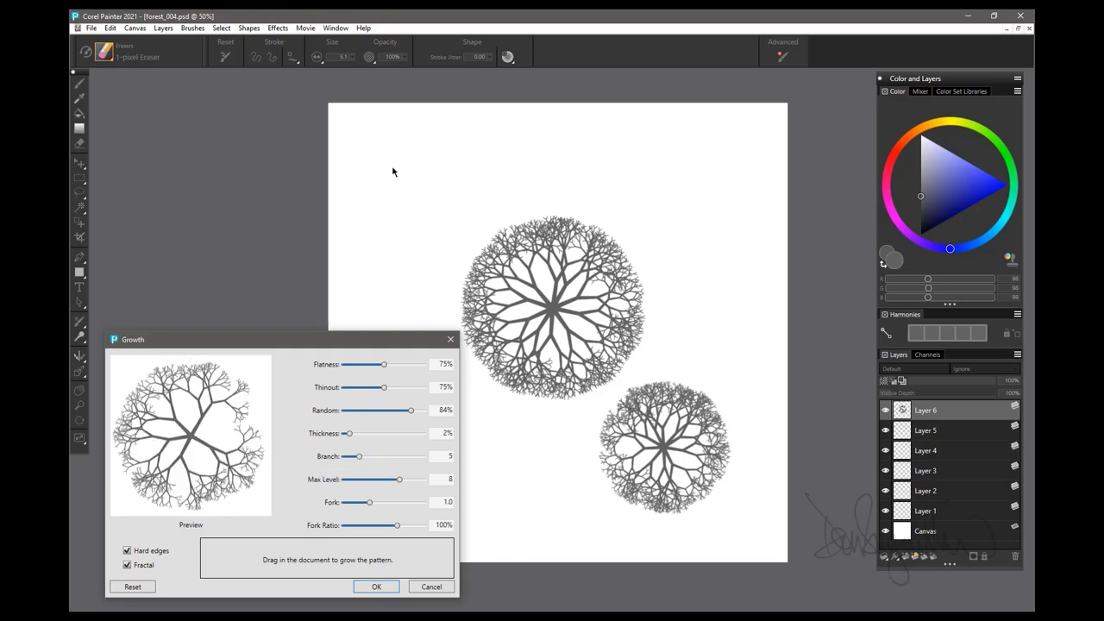
drag(393, 172, 432, 213)
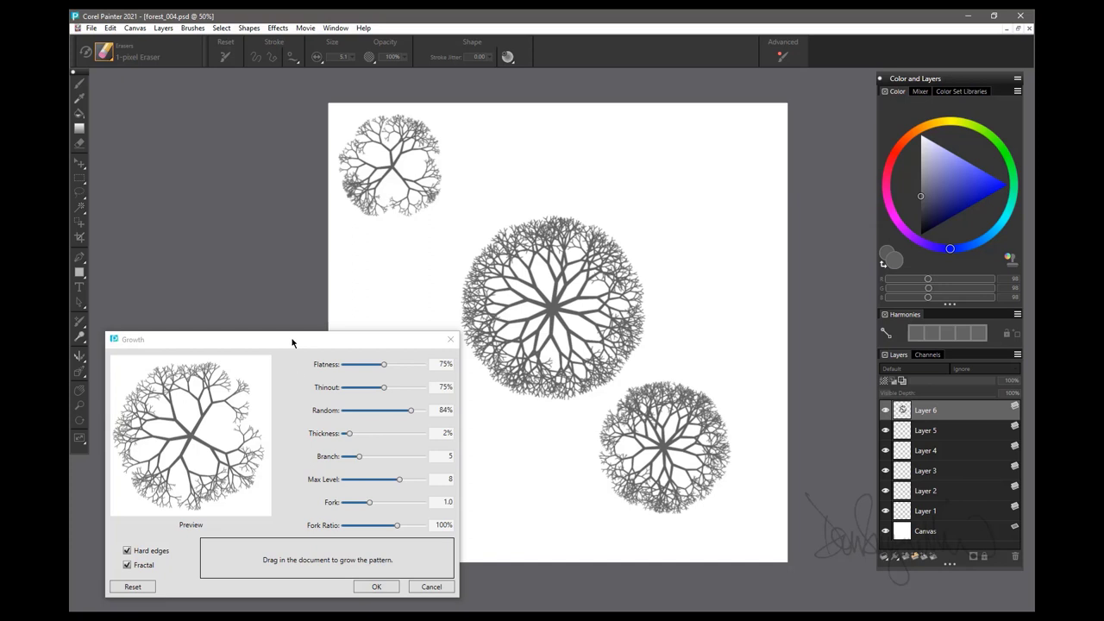
drag(291, 342, 315, 235)
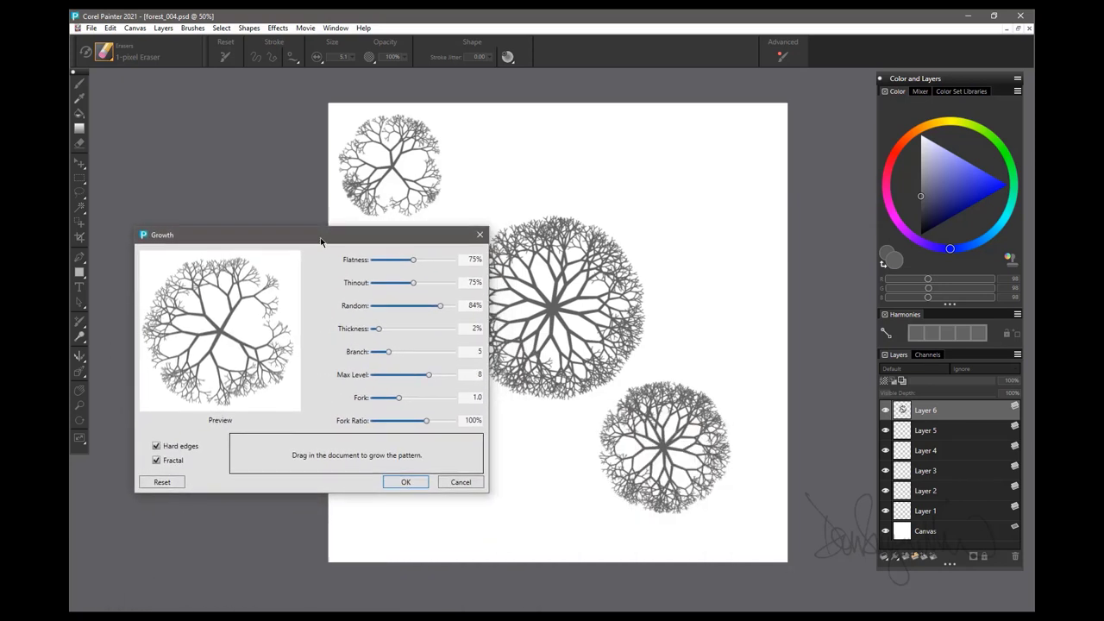
Apply the three trees, make Layer 5 active and hide Layer 6.
click(402, 480)
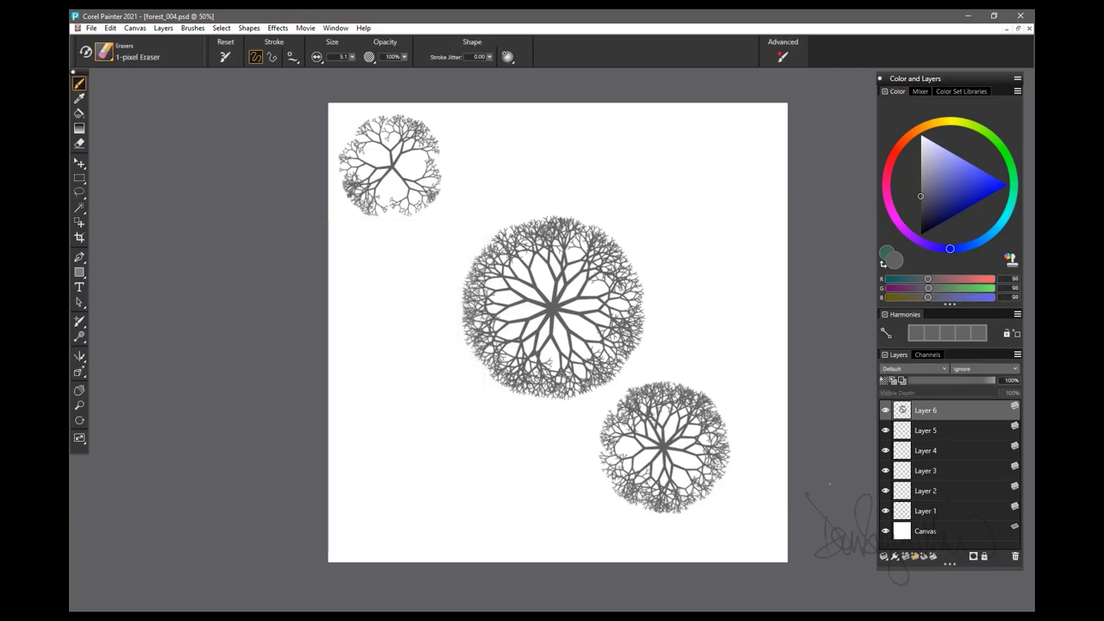
click(896, 429)
click(885, 411)
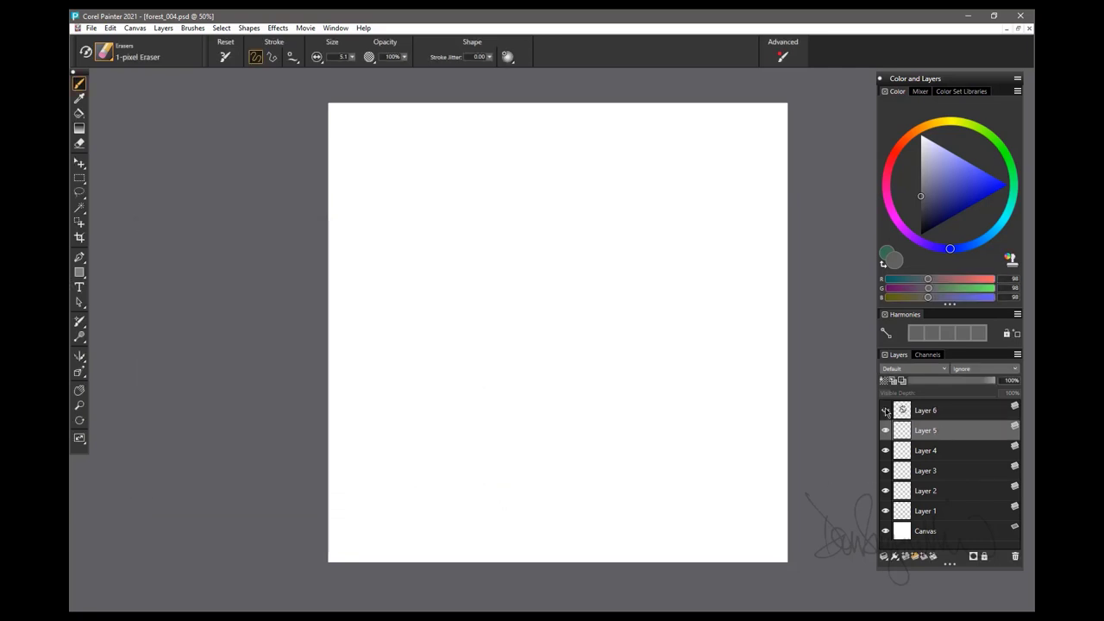
On Layer 5, grow and apply a 1%-thickness, 10-branch, 105% fork ratio Growth tree at centre.
click(276, 29)
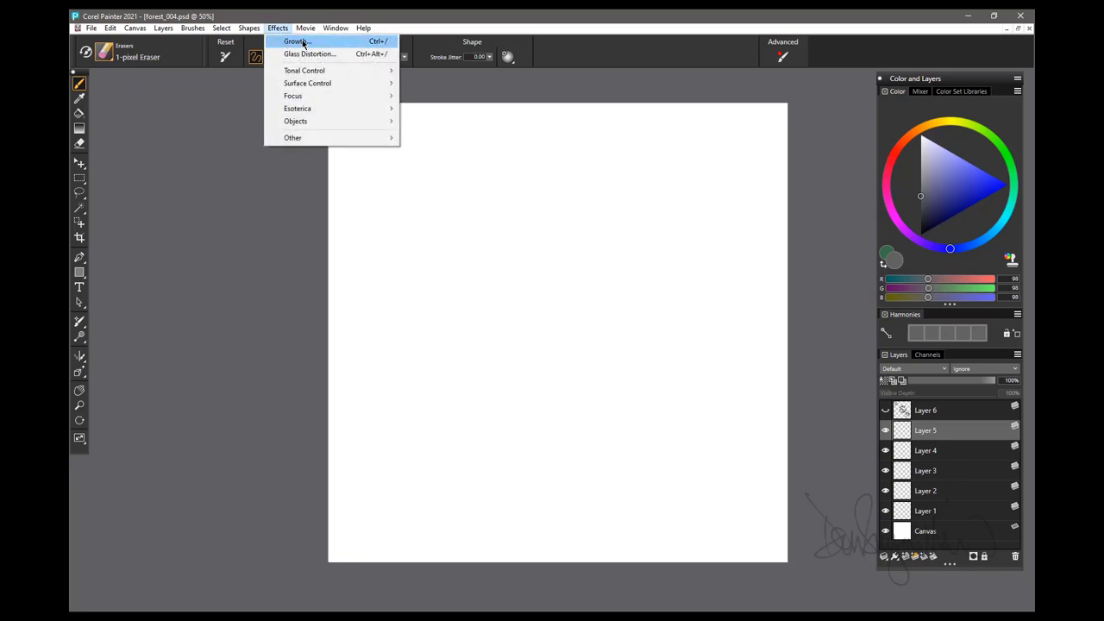
click(303, 43)
drag(513, 183, 252, 104)
drag(418, 175, 402, 176)
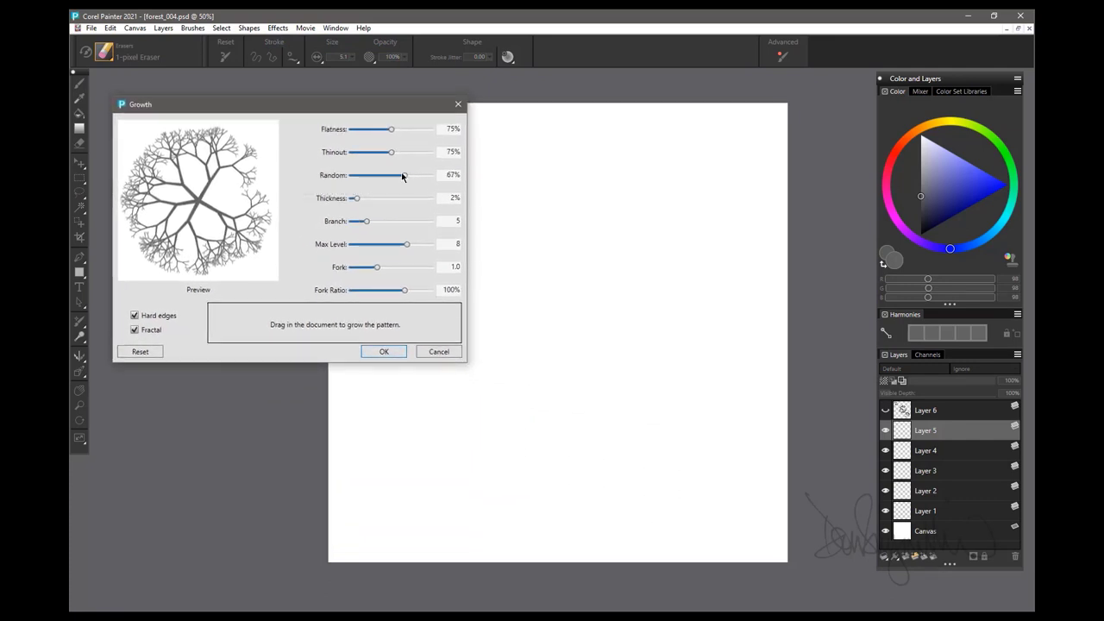
drag(365, 221, 396, 223)
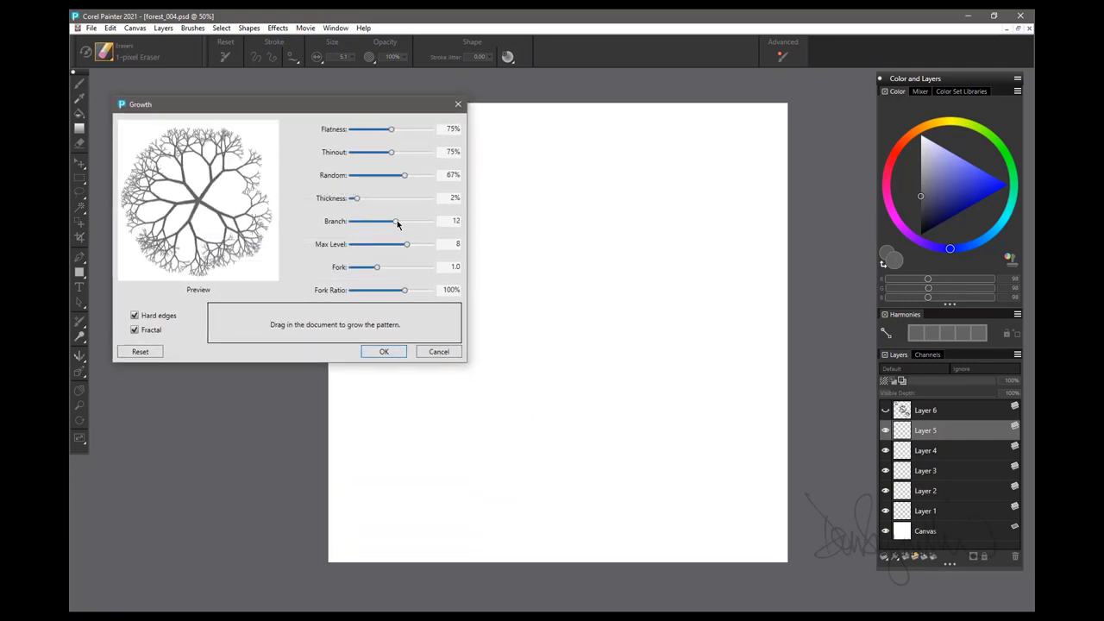
click(354, 199)
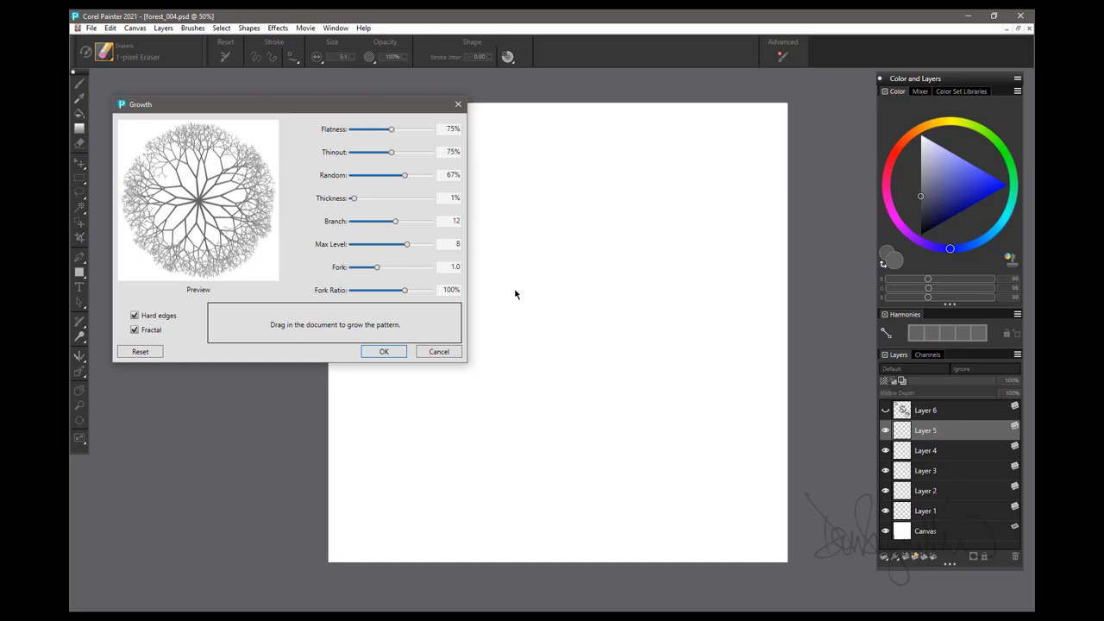
mouse_move(382, 224)
mouse_down()
mouse_move(419, 234)
mouse_move(390, 223)
mouse_up()
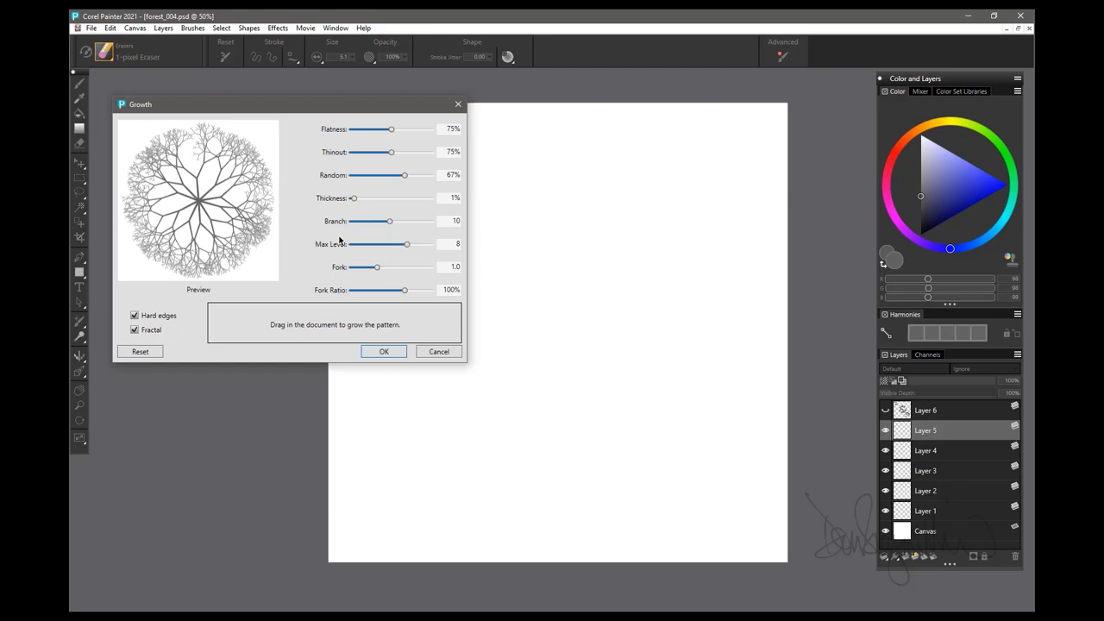
mouse_move(404, 291)
mouse_down()
mouse_move(382, 290)
mouse_move(407, 291)
mouse_up()
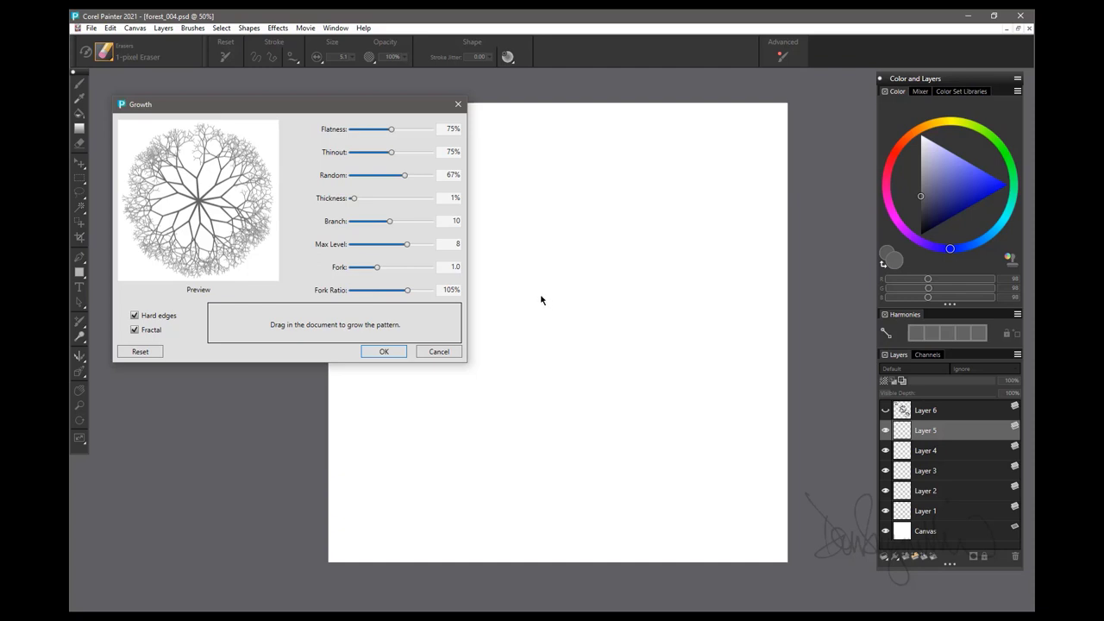
drag(545, 331, 636, 433)
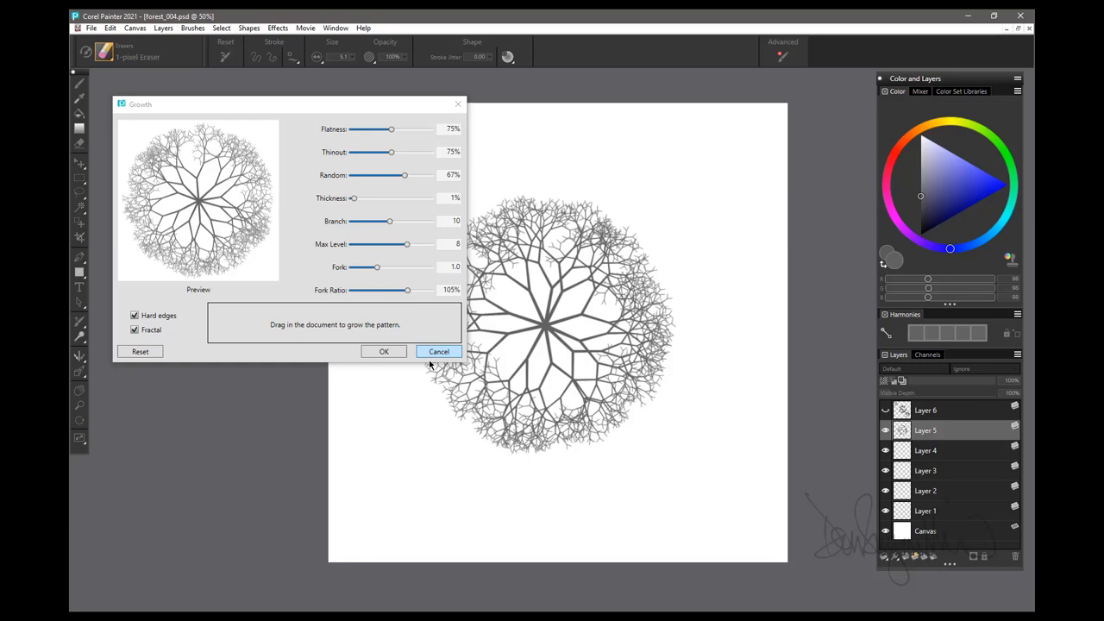
click(384, 351)
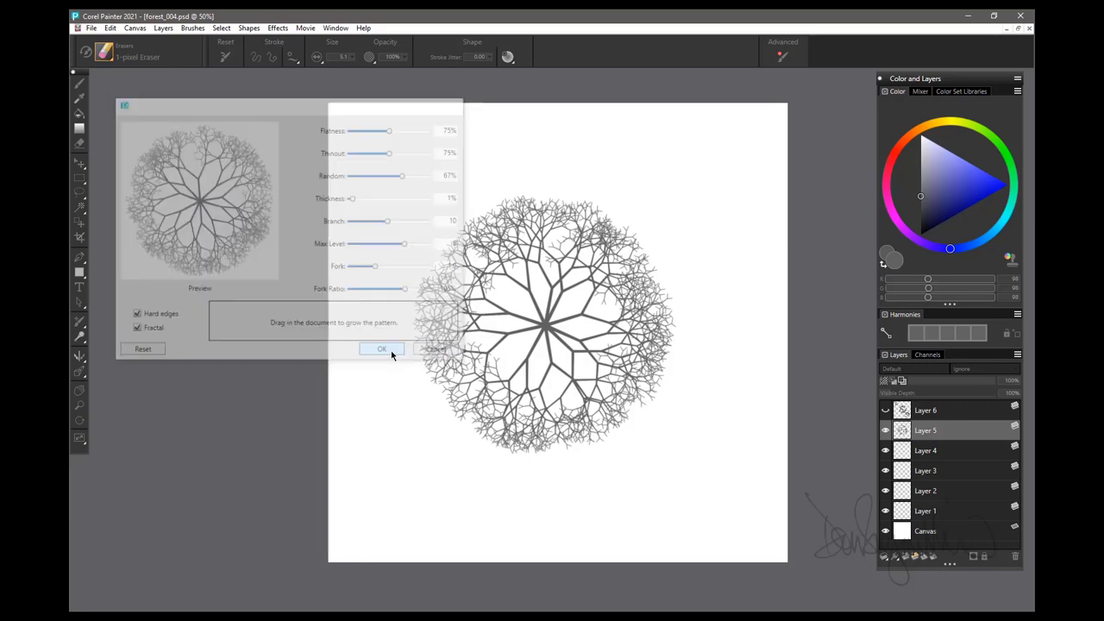
Hide Layer 5, then on Layer 4 grow a 12-branch, 119% fork ratio pattern at centre.
click(886, 431)
click(948, 455)
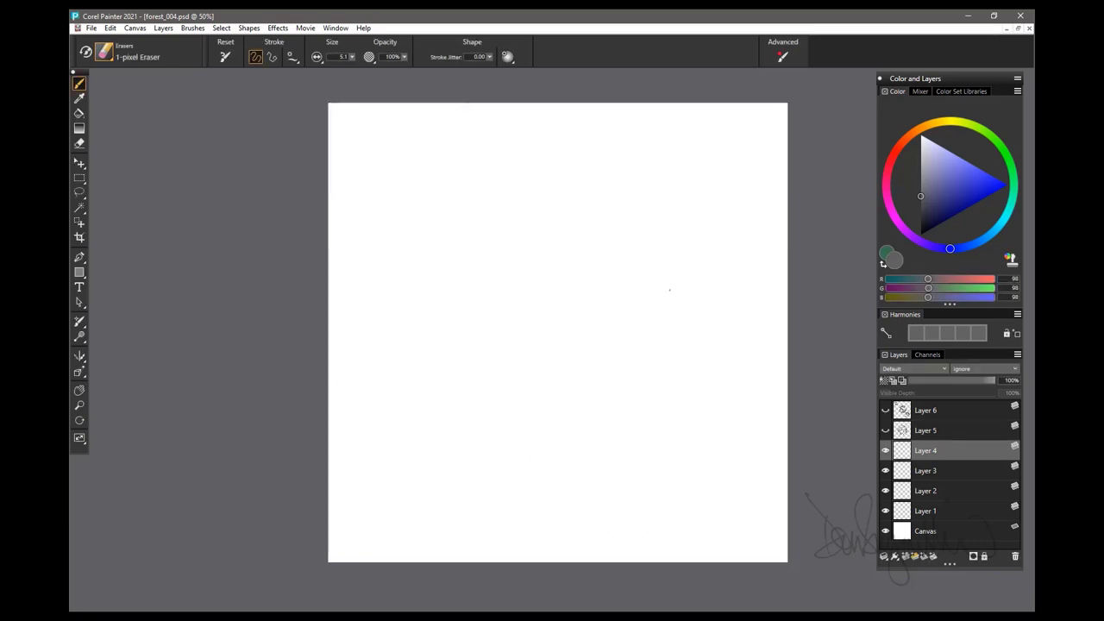
click(278, 27)
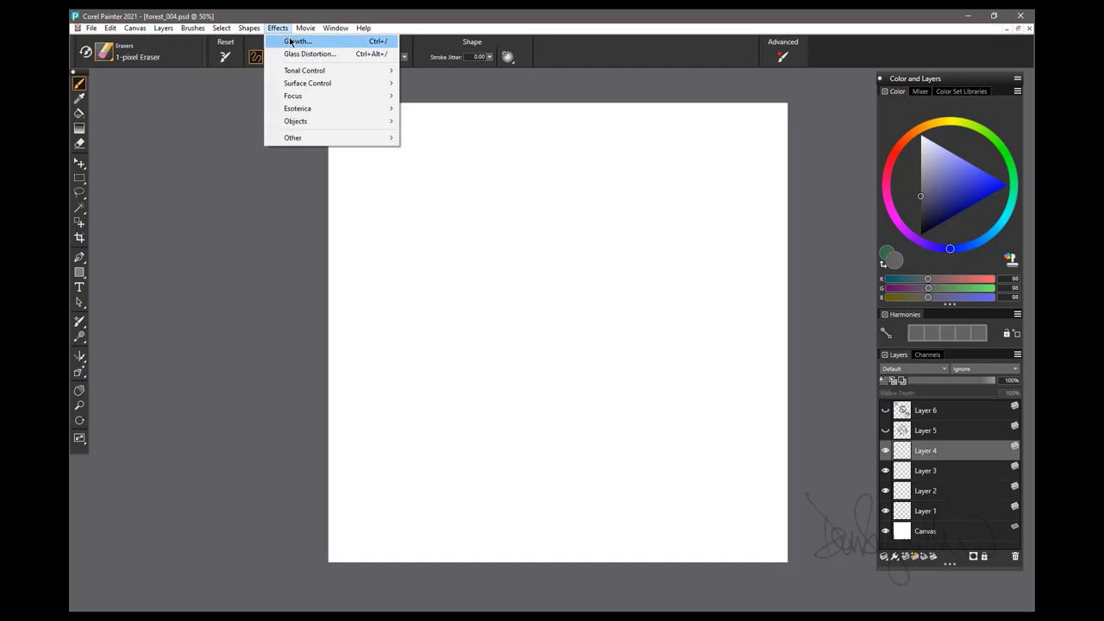
click(302, 39)
drag(528, 186, 260, 90)
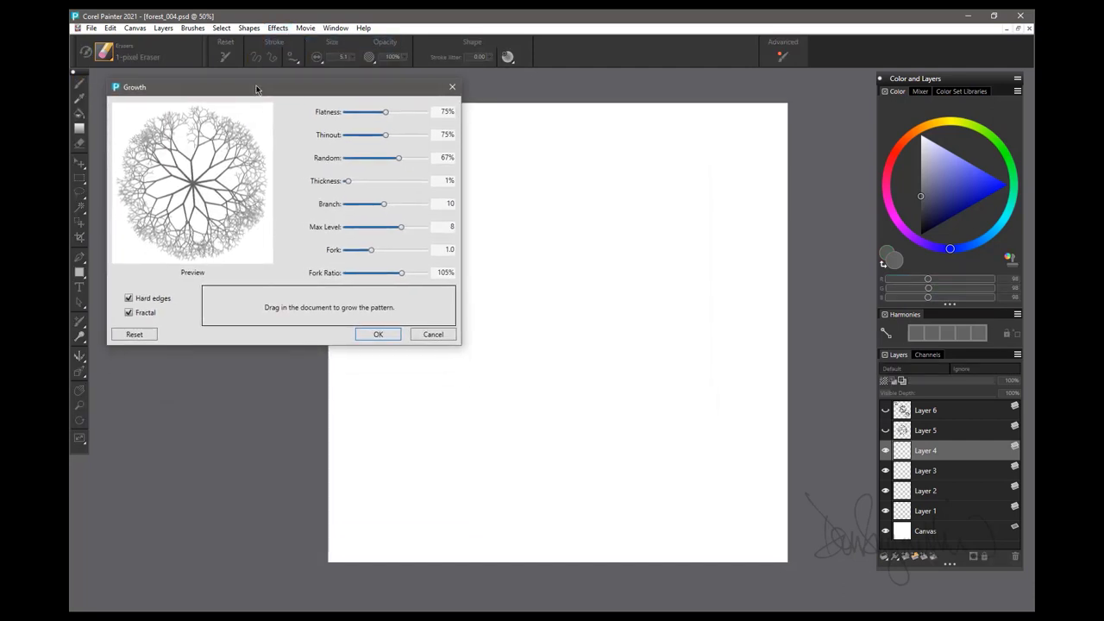
drag(402, 274, 369, 255)
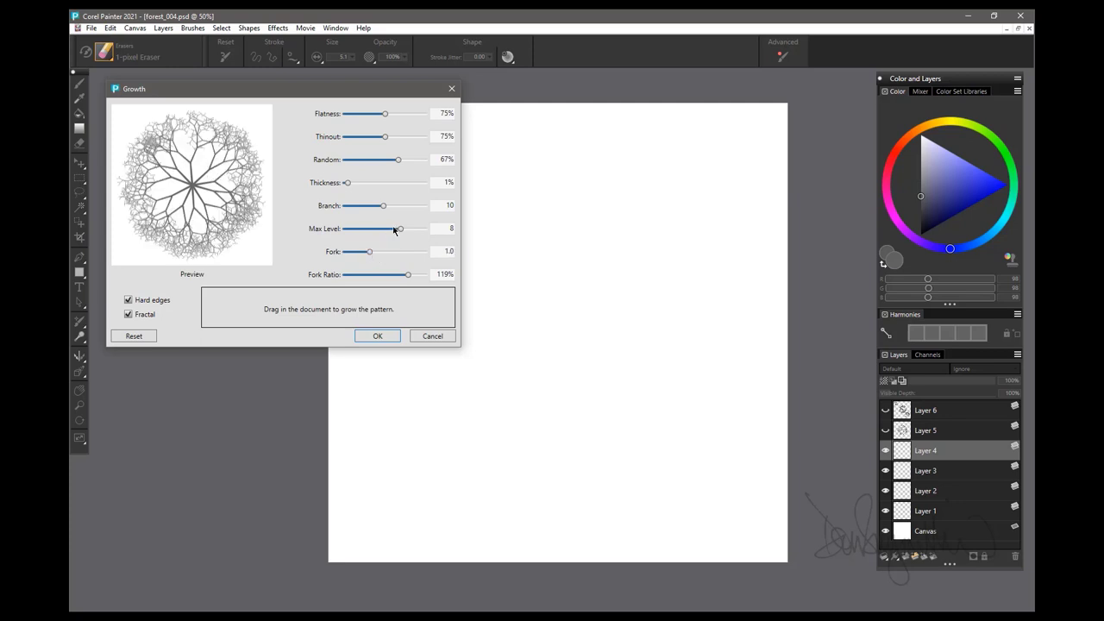
drag(388, 207, 394, 207)
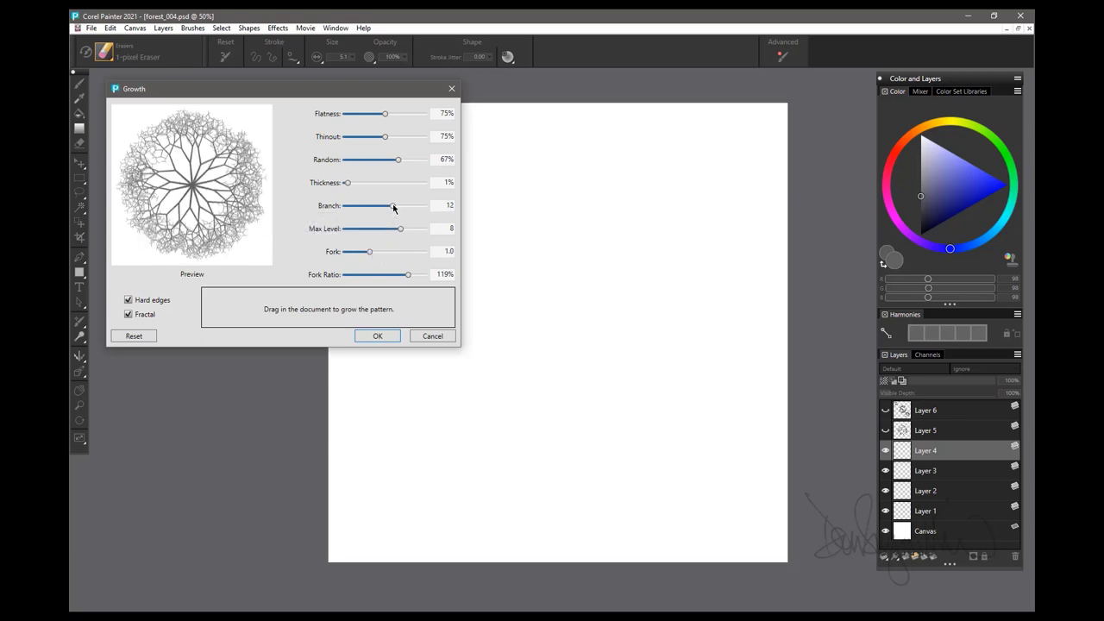
drag(540, 298, 628, 424)
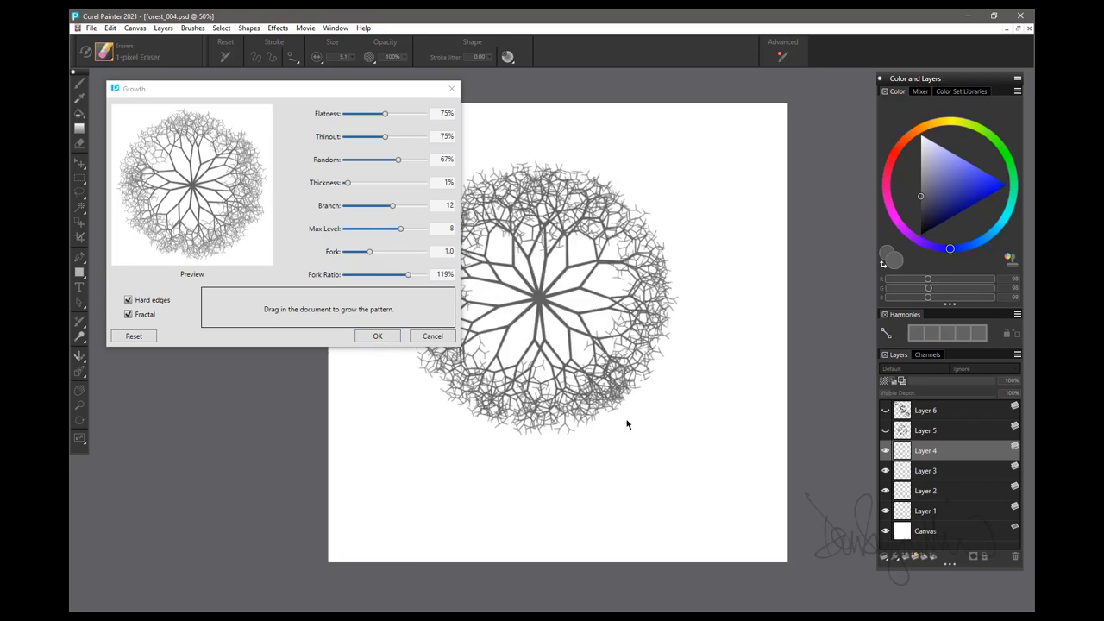
click(381, 337)
Hide Layer 4, then on Layer 3 reset Growth and grow a 2%-thick, 103% fork ratio tree.
click(942, 471)
click(885, 450)
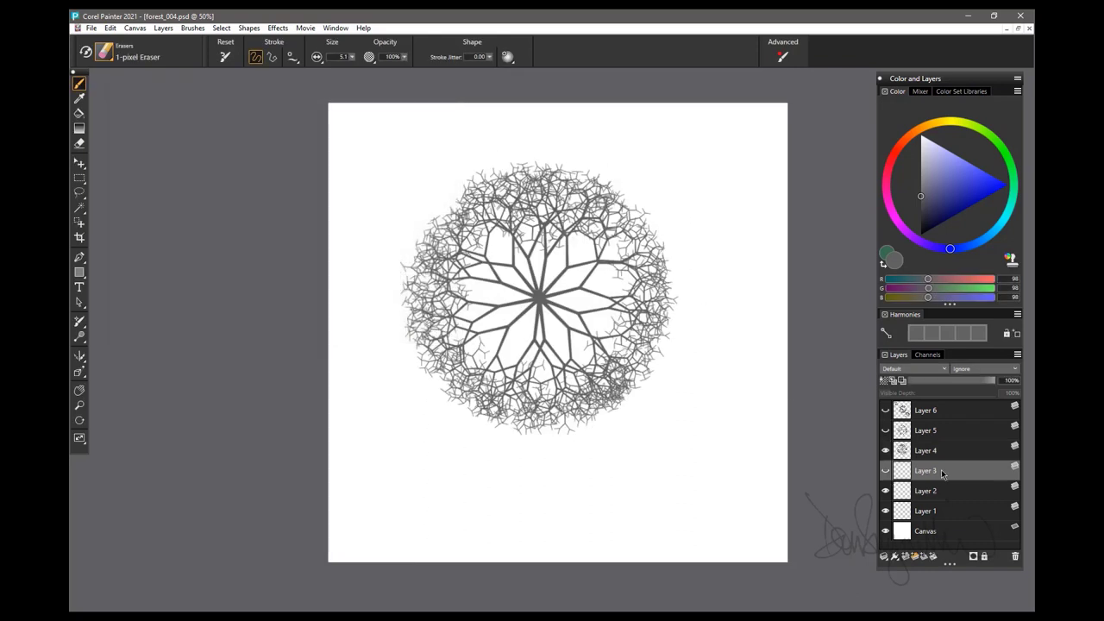
click(278, 28)
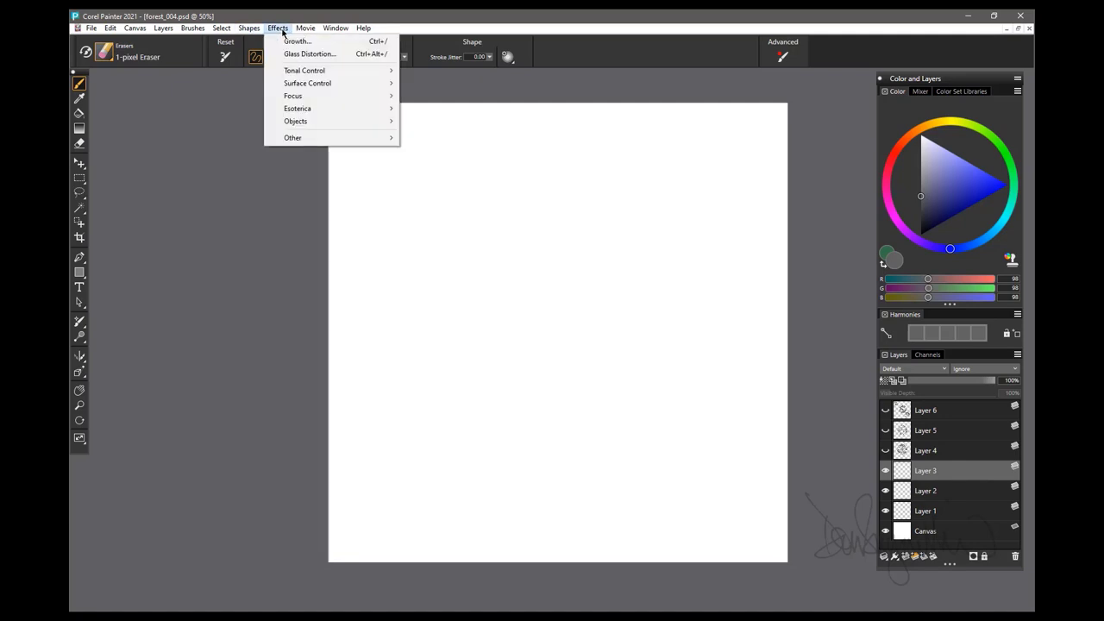
click(298, 41)
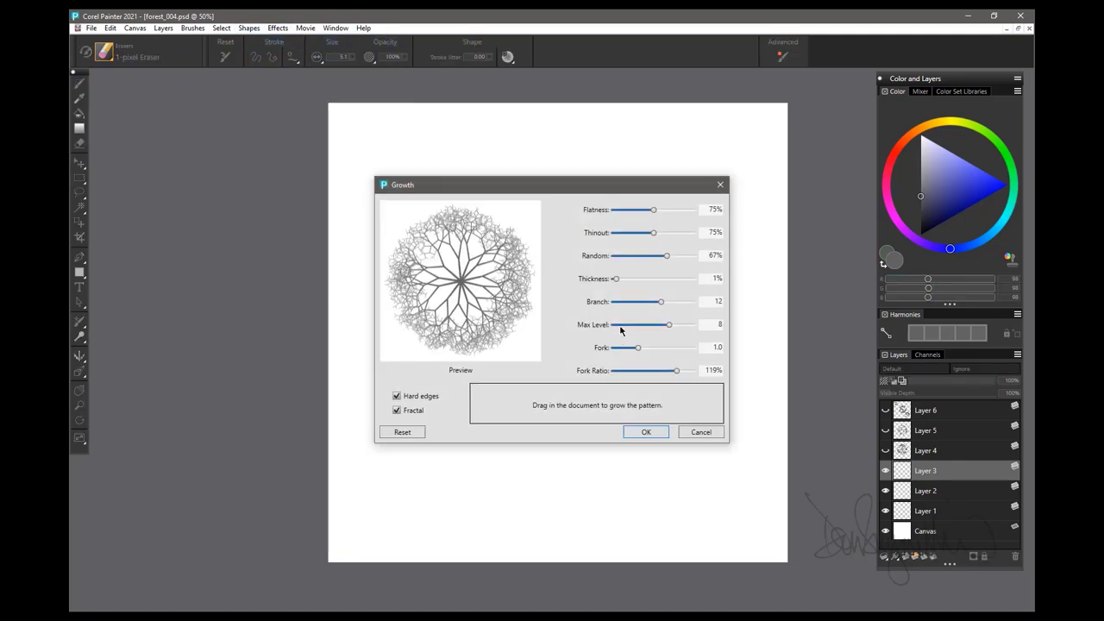
click(395, 433)
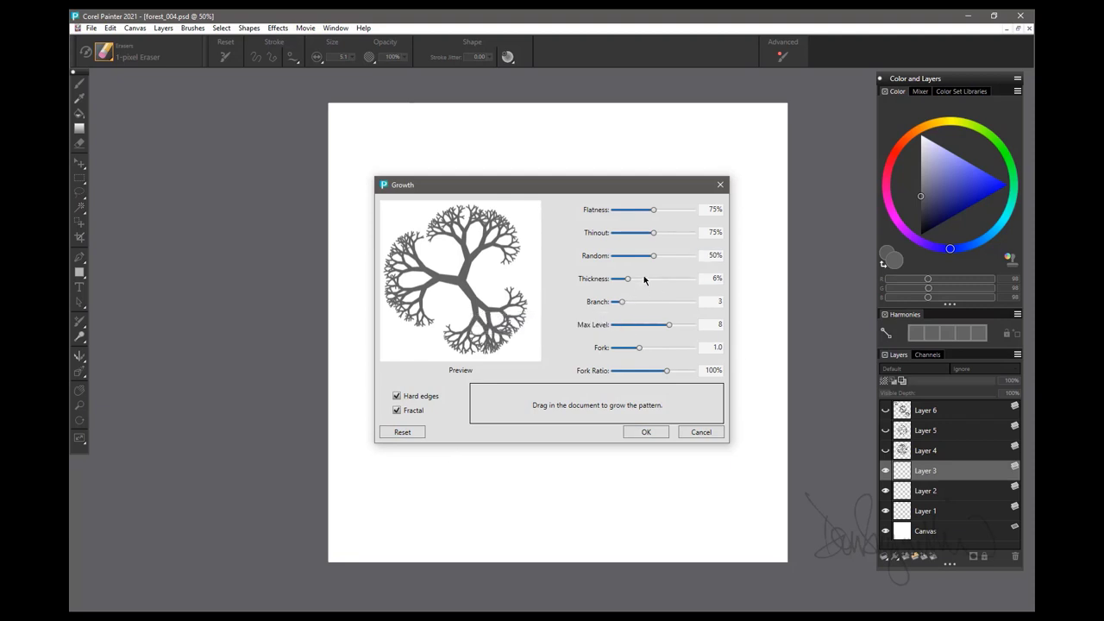
drag(626, 281, 615, 280)
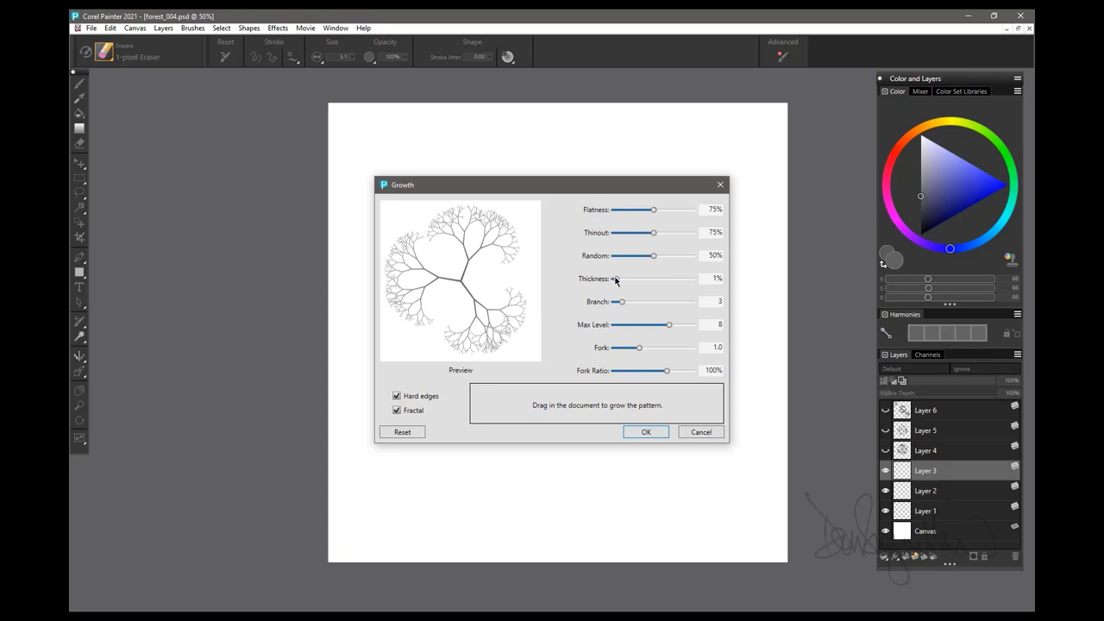
drag(532, 190, 443, 184)
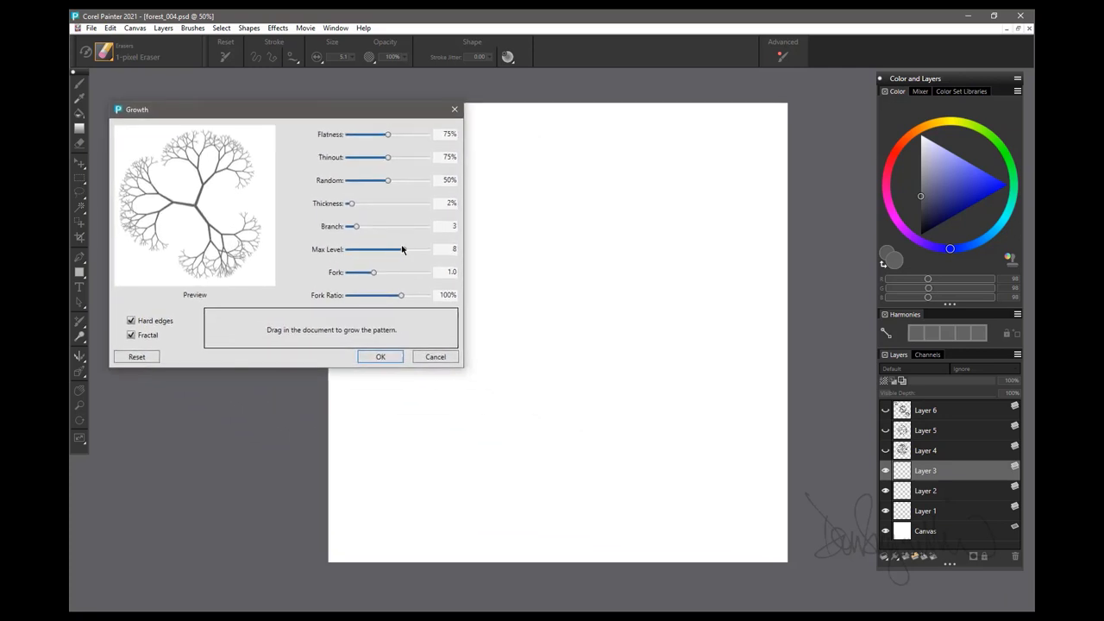
drag(401, 295, 403, 300)
drag(533, 311, 621, 430)
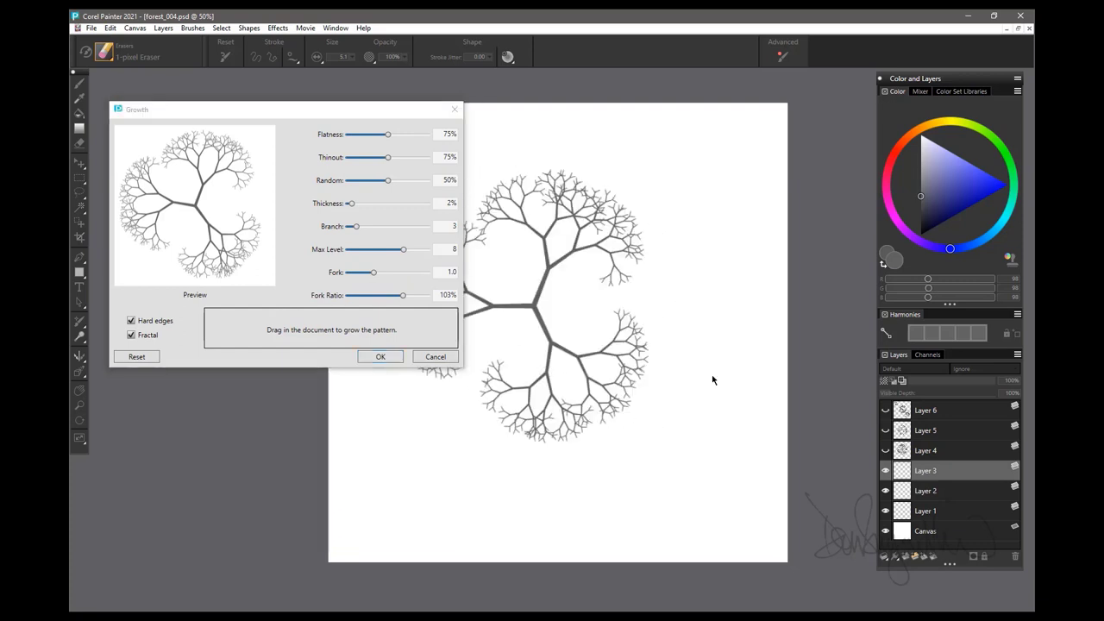
Apply the Layer 3 tree, hide Layer 3 and make Layer 2 active.
click(381, 356)
click(886, 471)
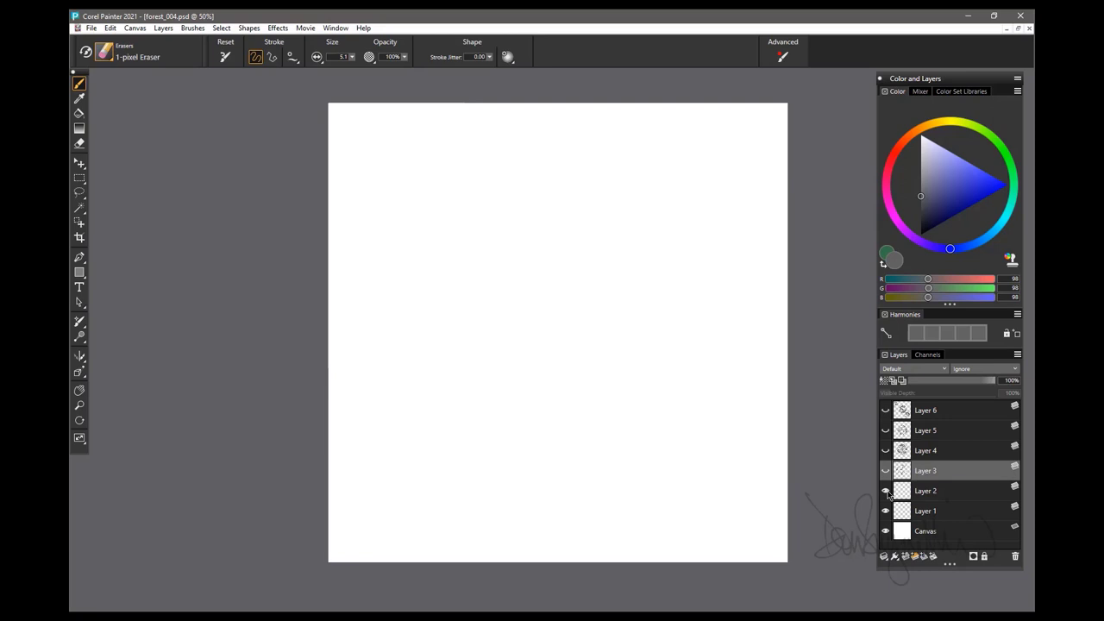
click(931, 493)
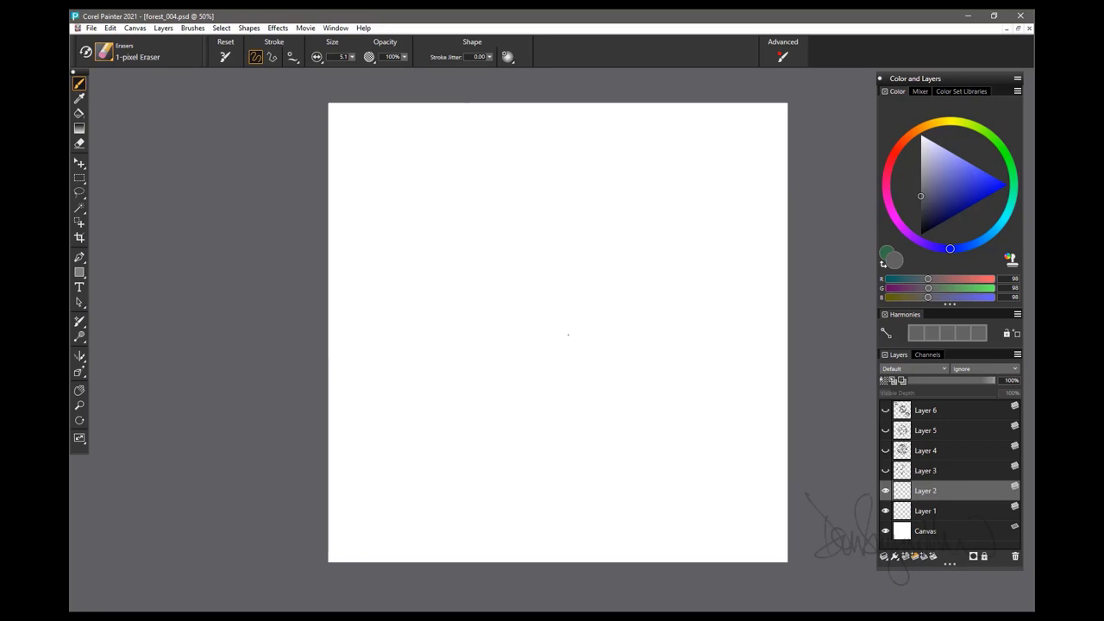
On Layer 2, grow a 5-branch tree with Random 72% and Thinout 77% from the canvas centre.
click(277, 27)
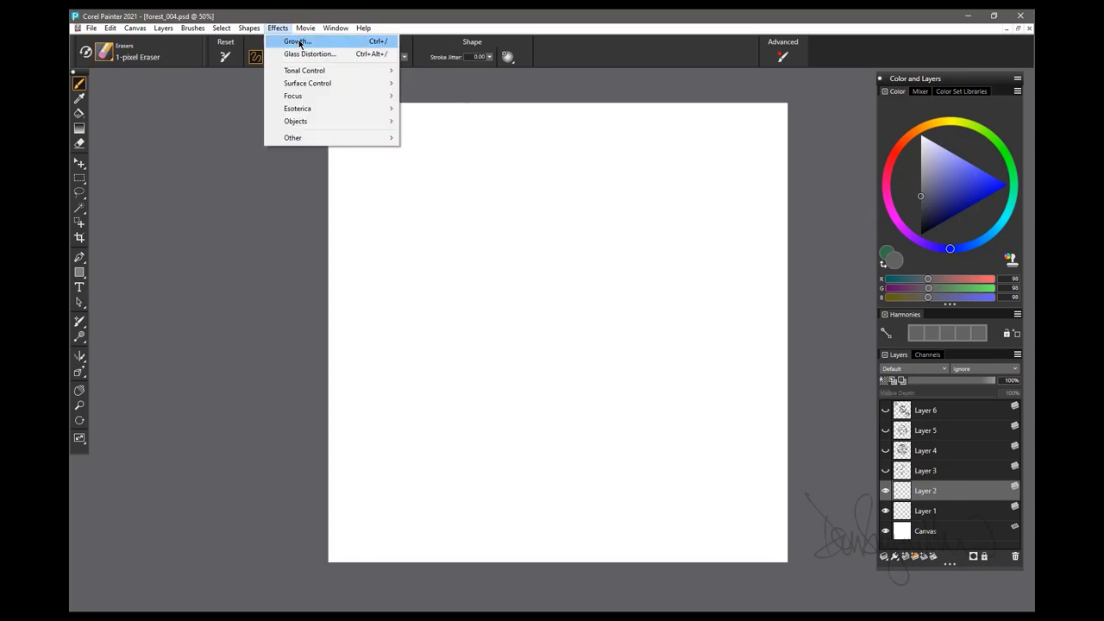
click(300, 41)
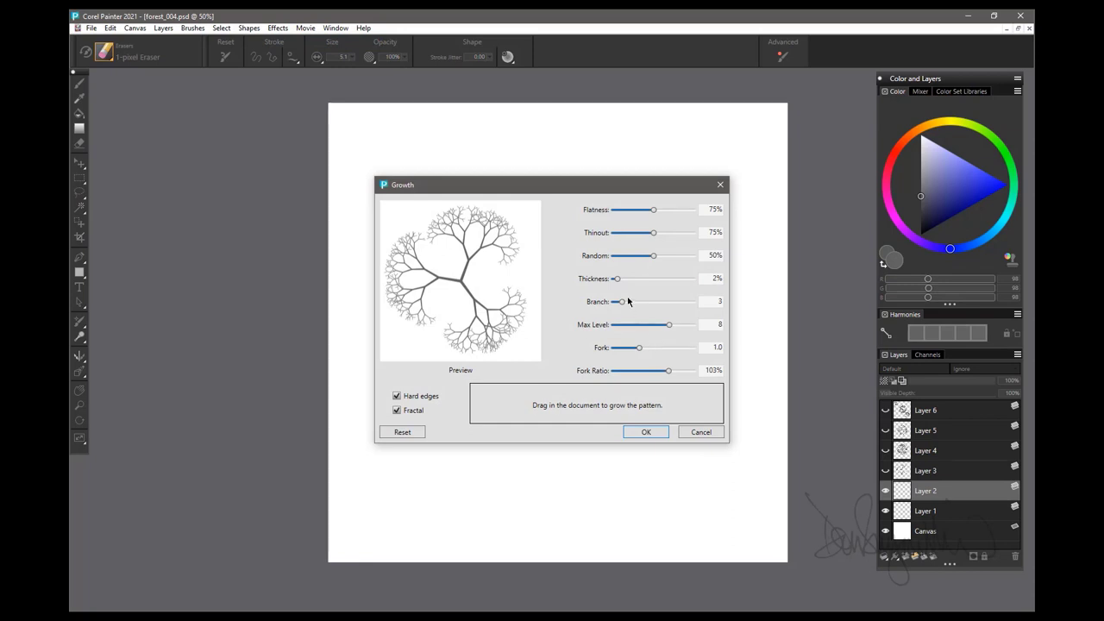
click(630, 302)
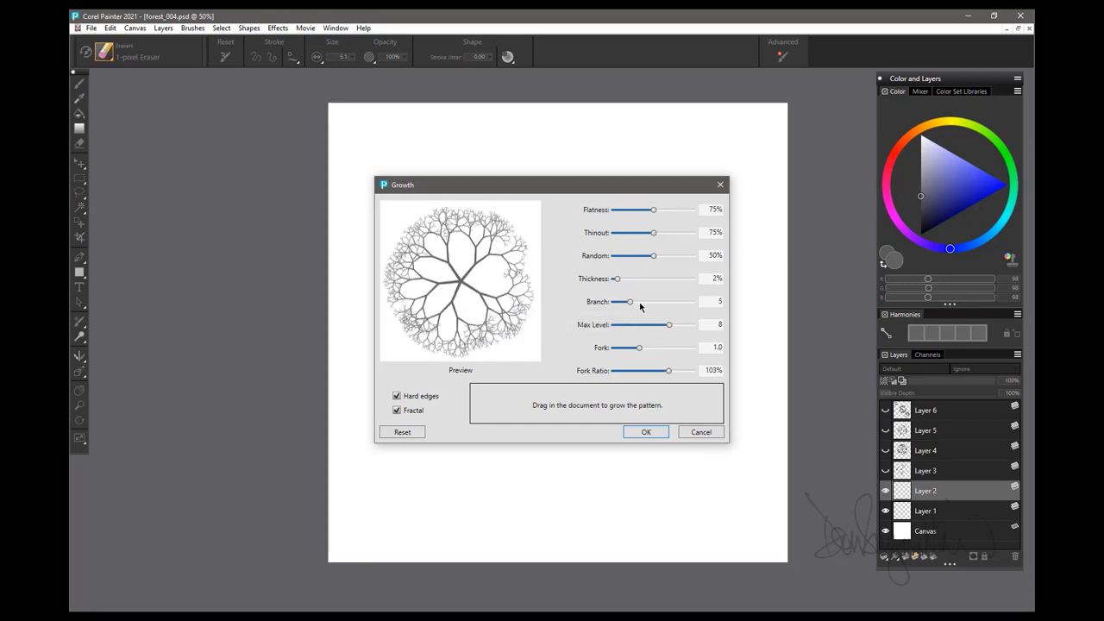
click(672, 256)
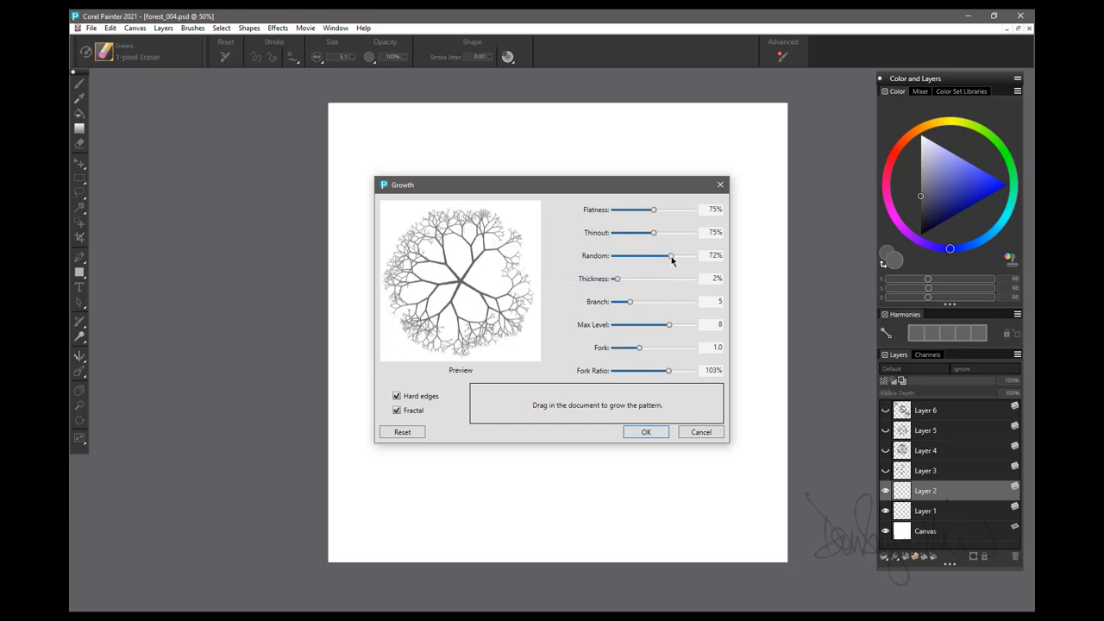
click(636, 233)
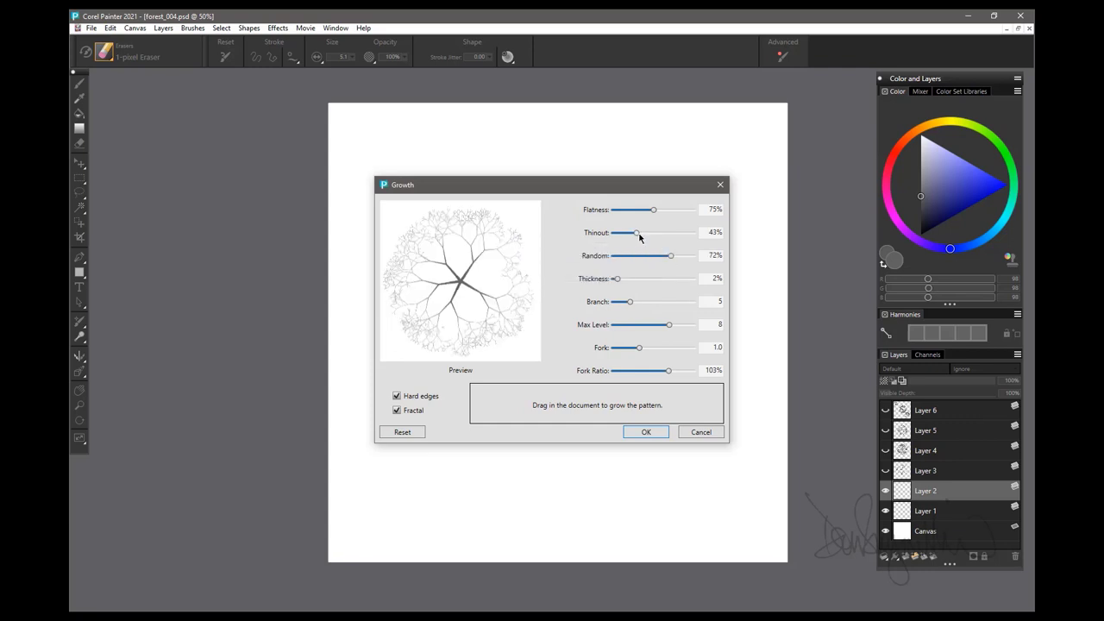
mouse_move(639, 234)
mouse_down()
mouse_move(667, 211)
mouse_move(654, 240)
mouse_up()
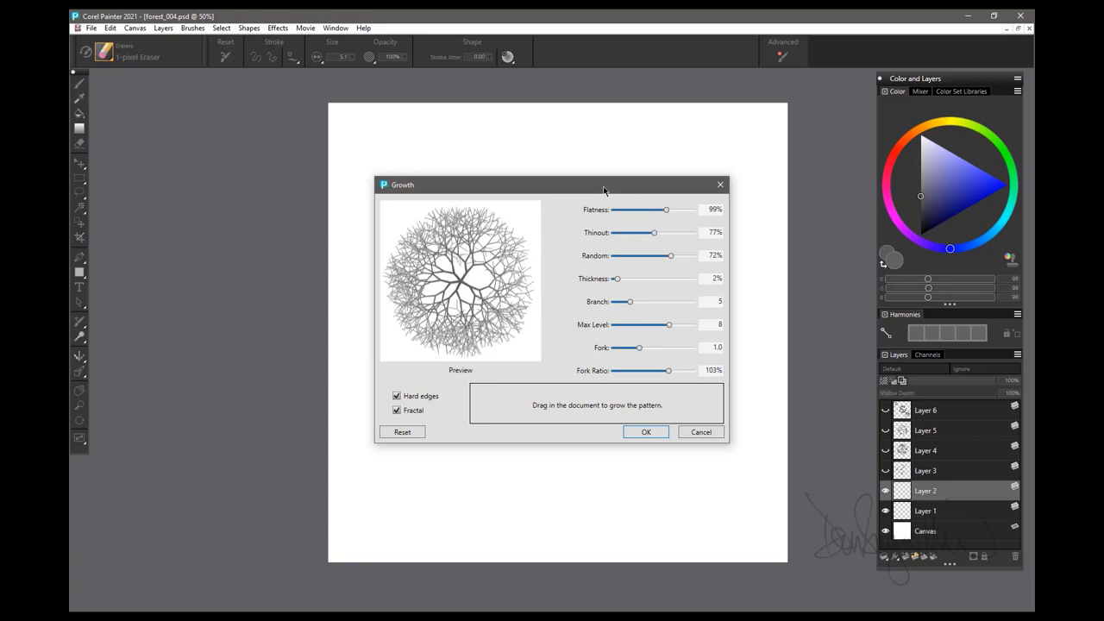
drag(604, 190, 314, 107)
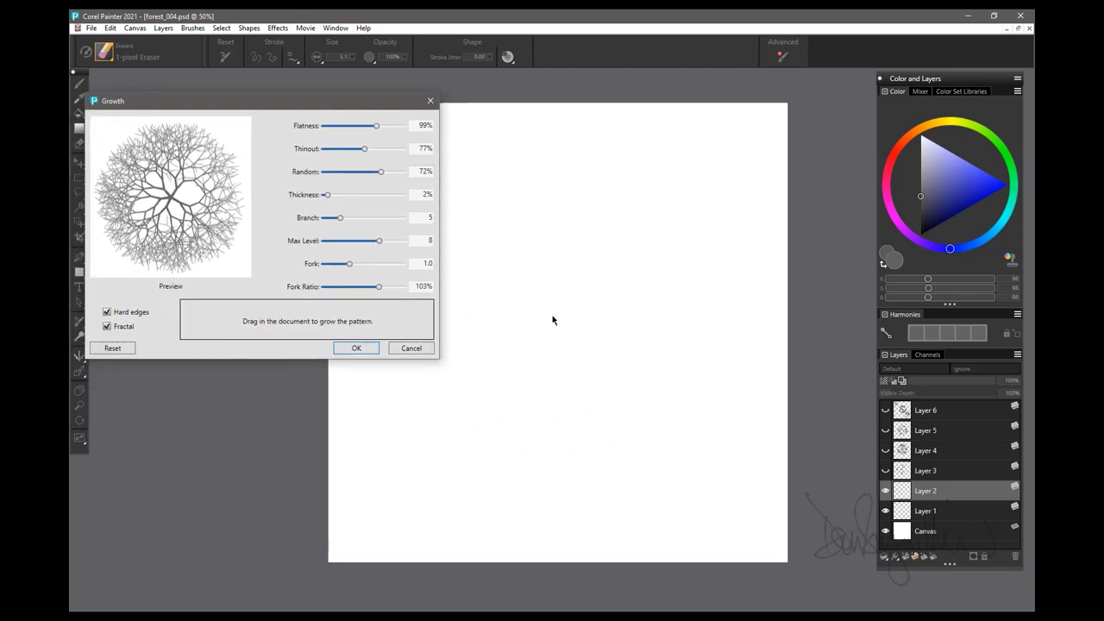
drag(553, 320, 640, 431)
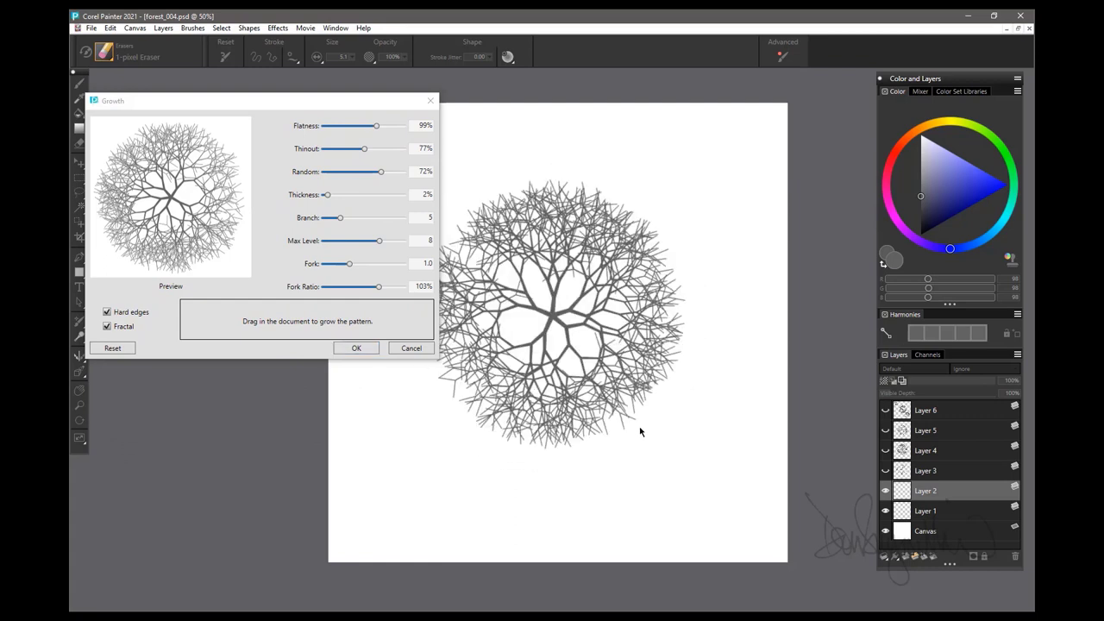
drag(282, 108, 338, 115)
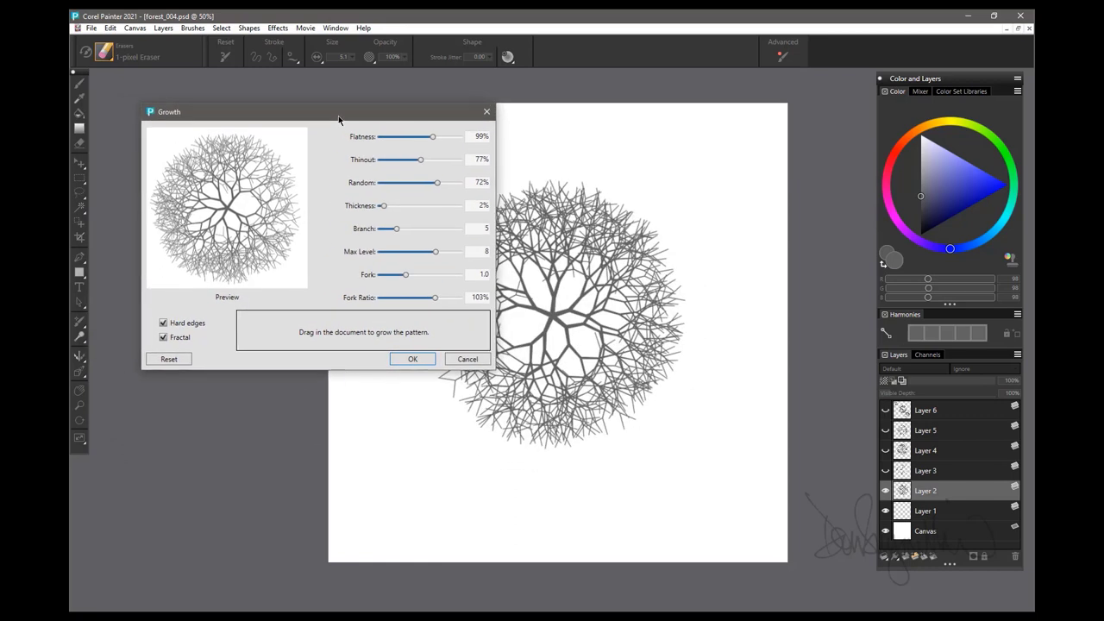
Confirm the Layer 2 tree, hide Layer 2 and make Layer 1 active.
click(409, 358)
click(885, 491)
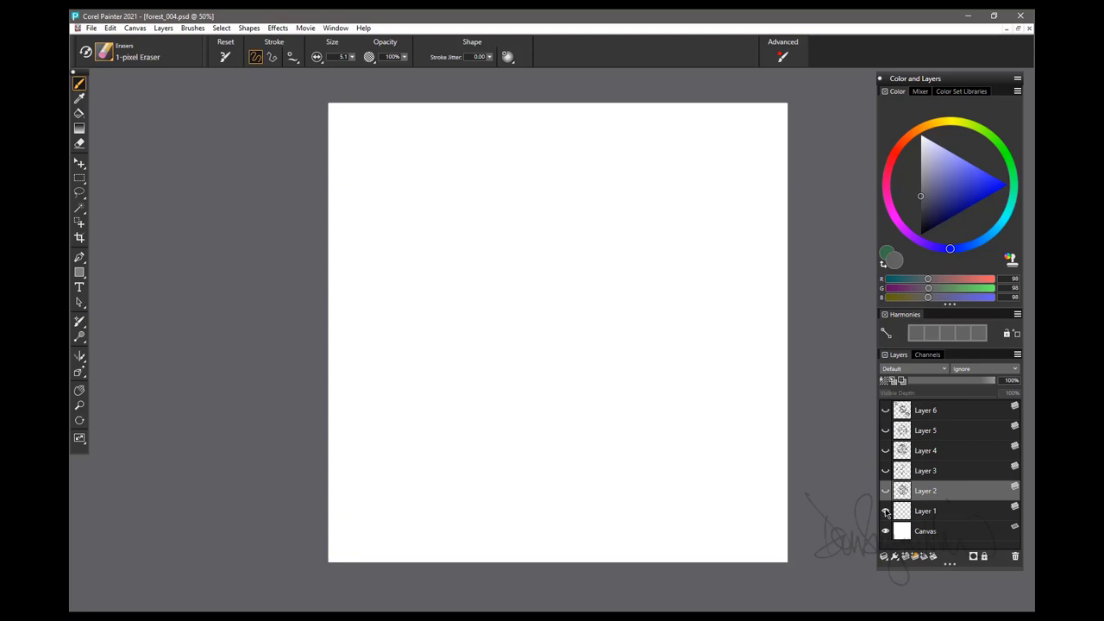
click(957, 518)
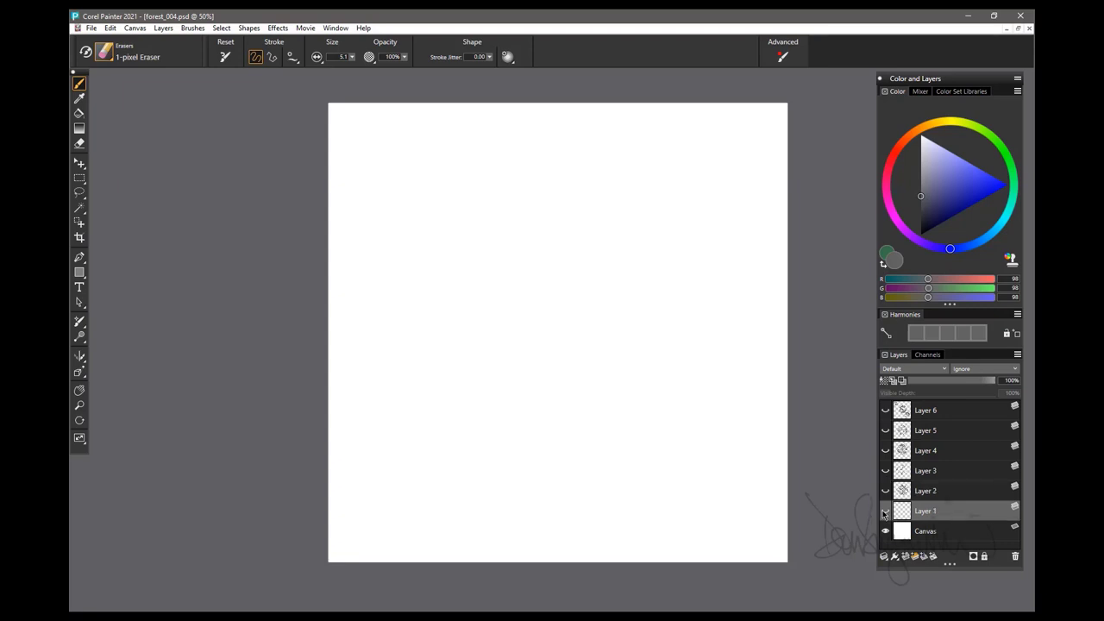
On Layer 1, grow a 6-branch Growth tree with Fork 0.6 from the canvas centre.
click(278, 28)
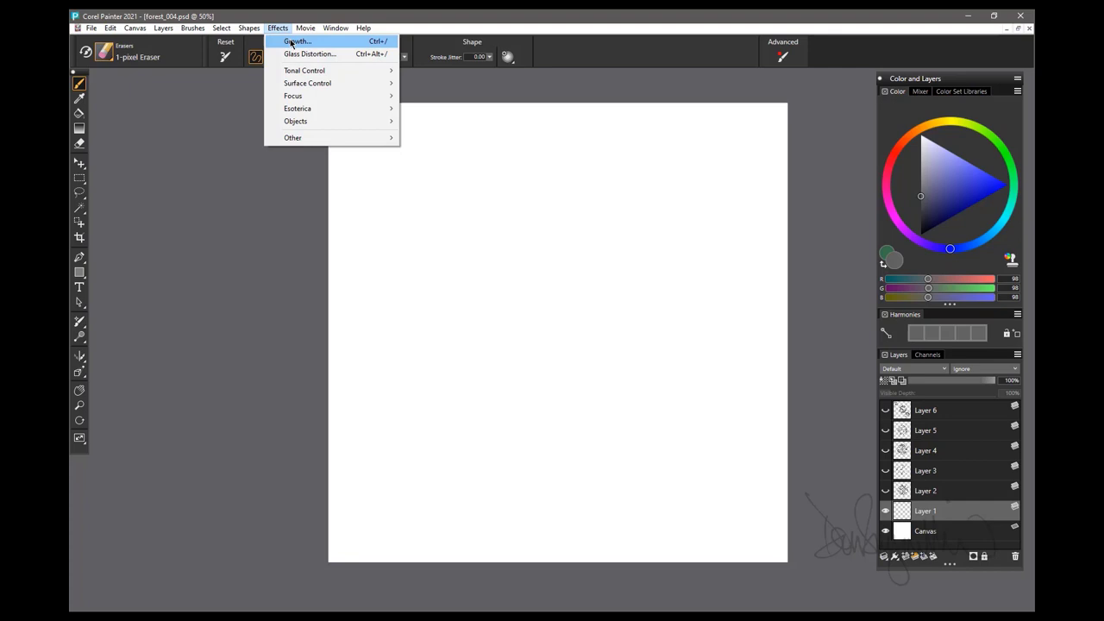
click(292, 42)
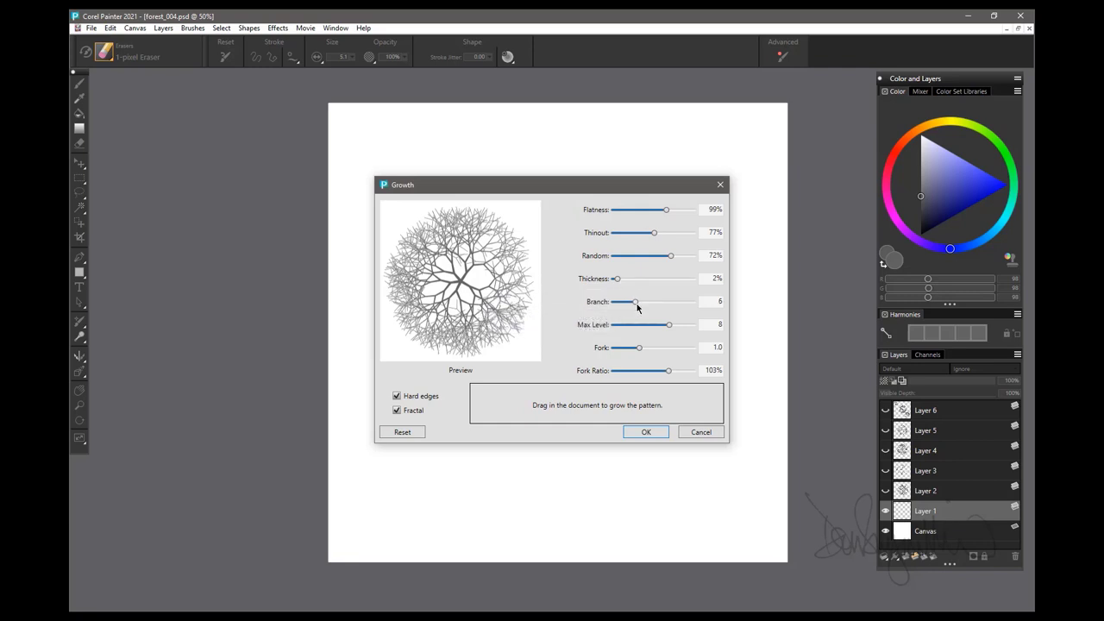
drag(630, 304, 634, 308)
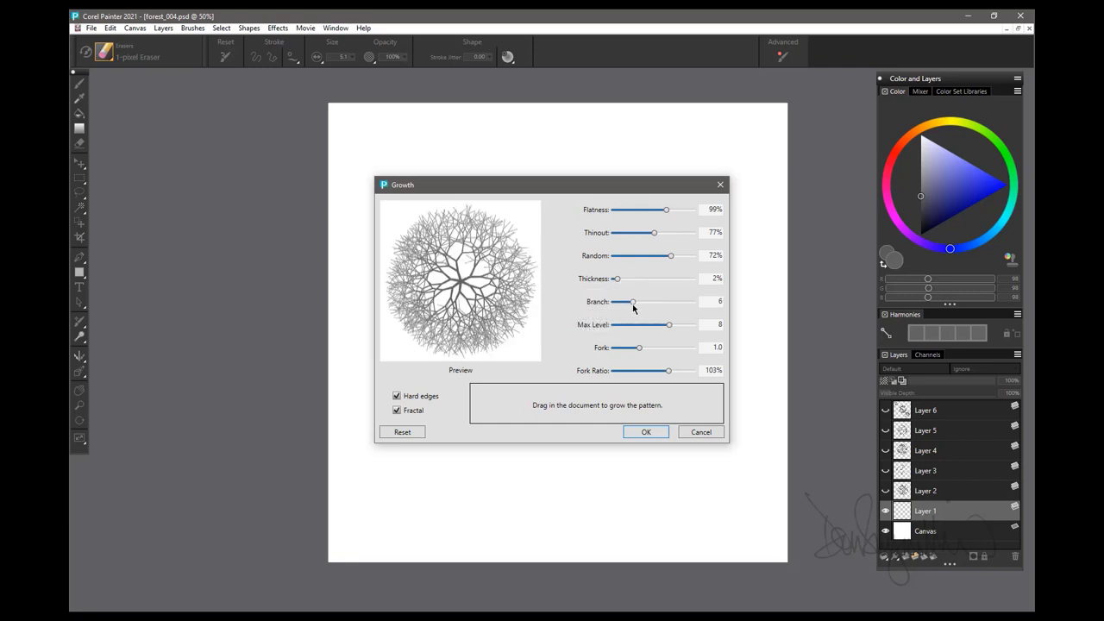
mouse_move(638, 348)
mouse_down()
mouse_move(658, 351)
mouse_move(628, 349)
mouse_up()
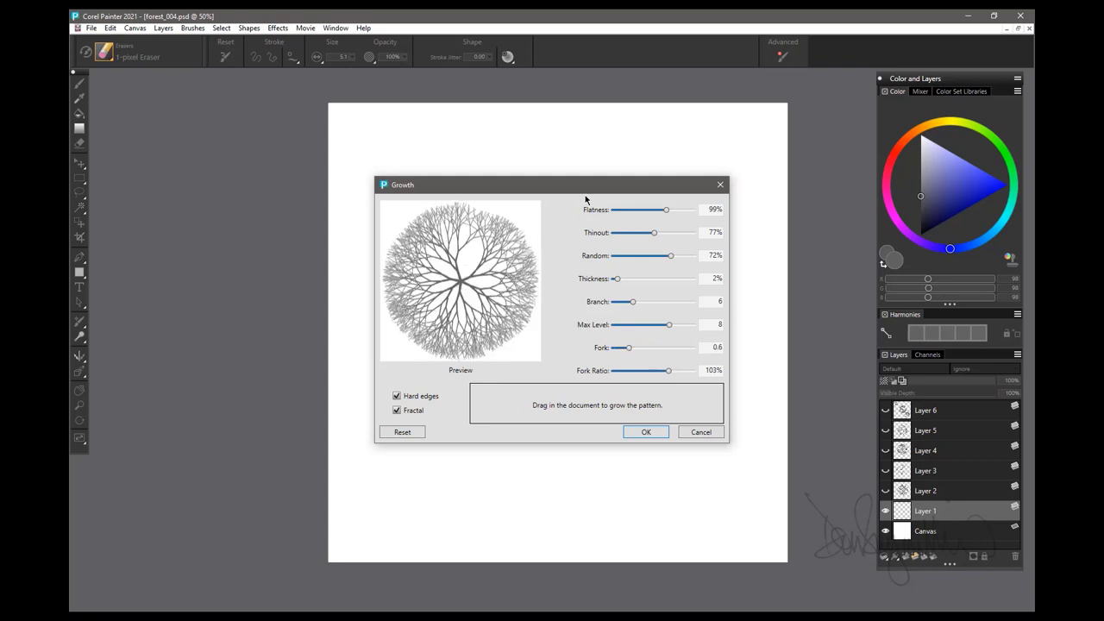
drag(558, 193, 302, 175)
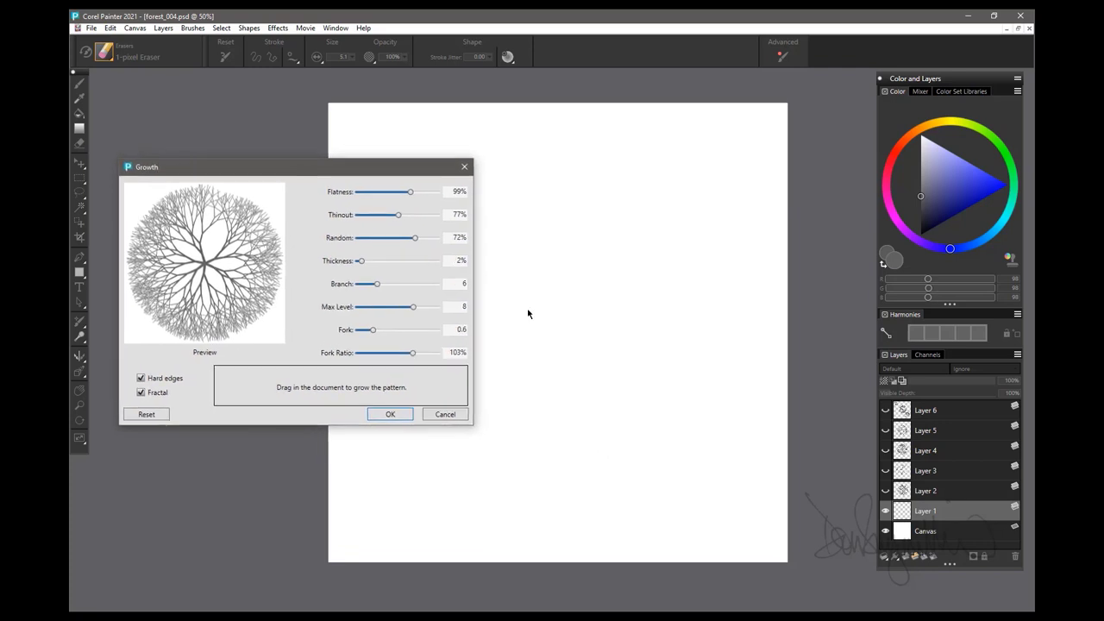
drag(560, 320, 655, 428)
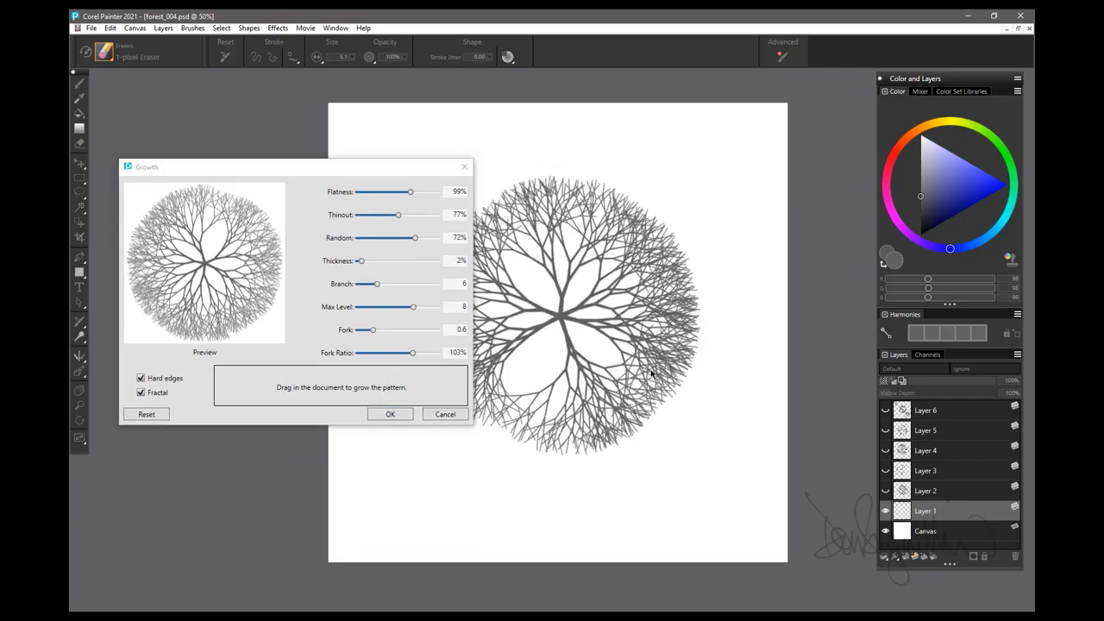
Confirm the Layer 1 tree, compare the layers, then leave only Layer 6 visible.
click(390, 414)
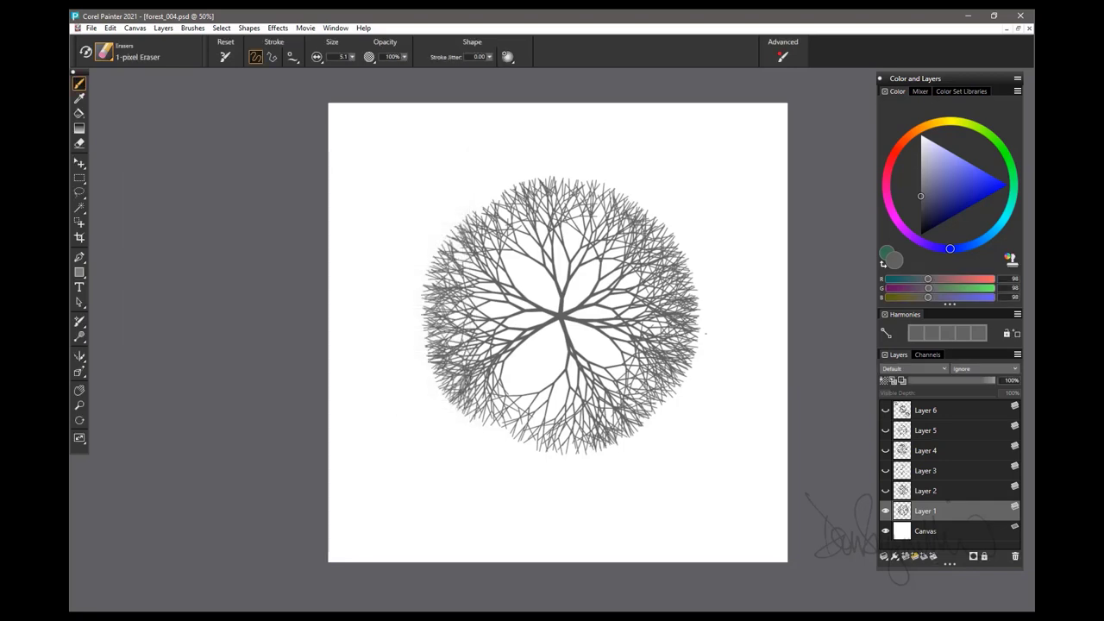
click(887, 411)
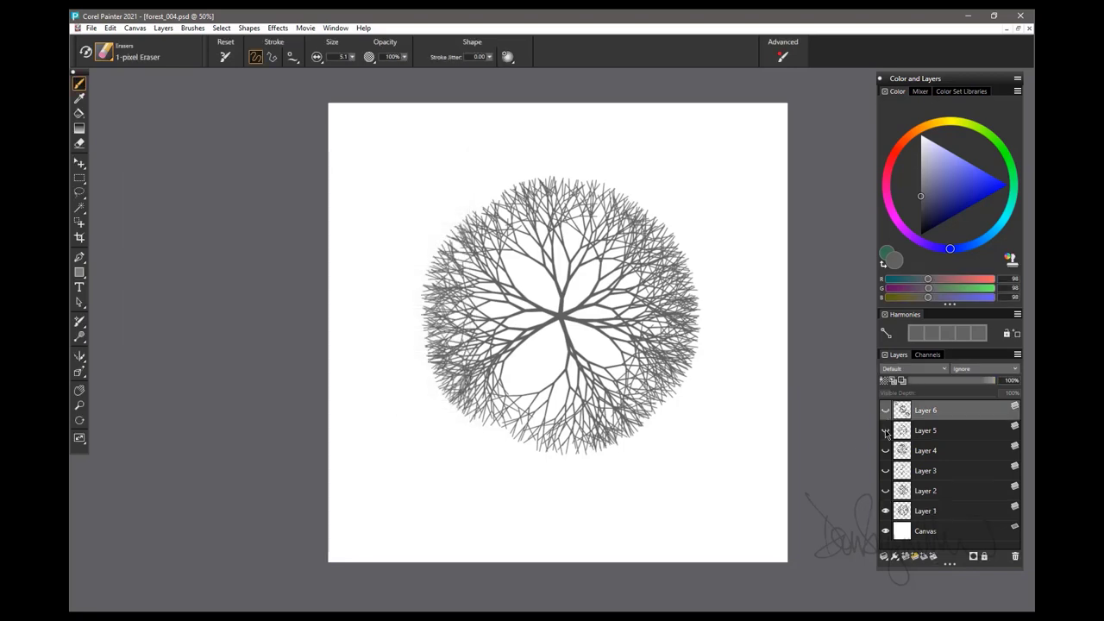
click(885, 431)
click(885, 412)
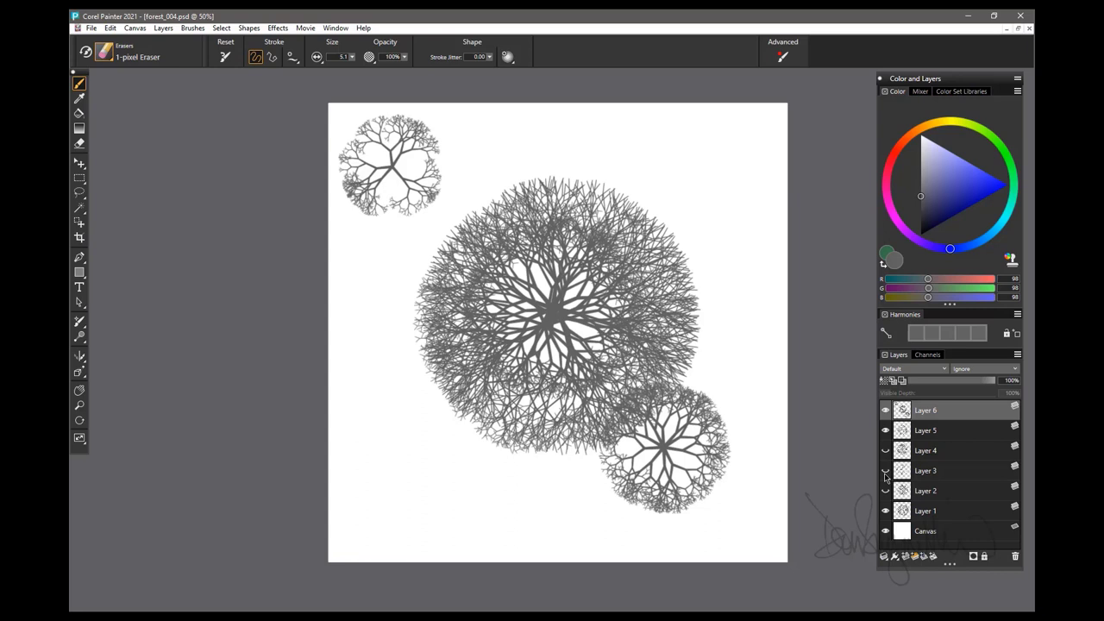
click(885, 450)
click(885, 490)
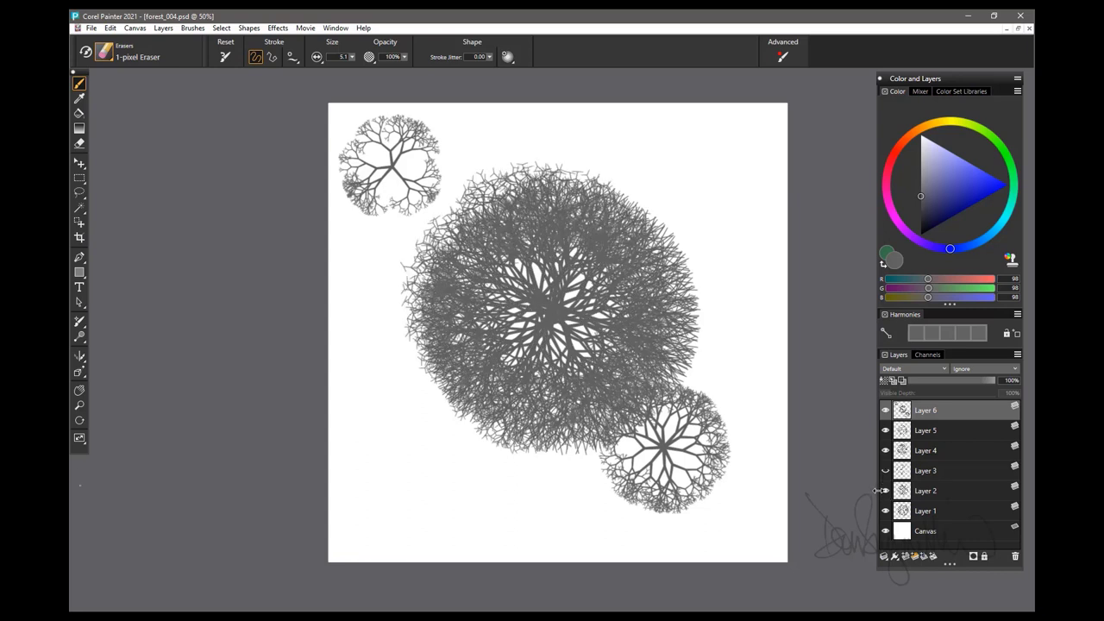
click(885, 471)
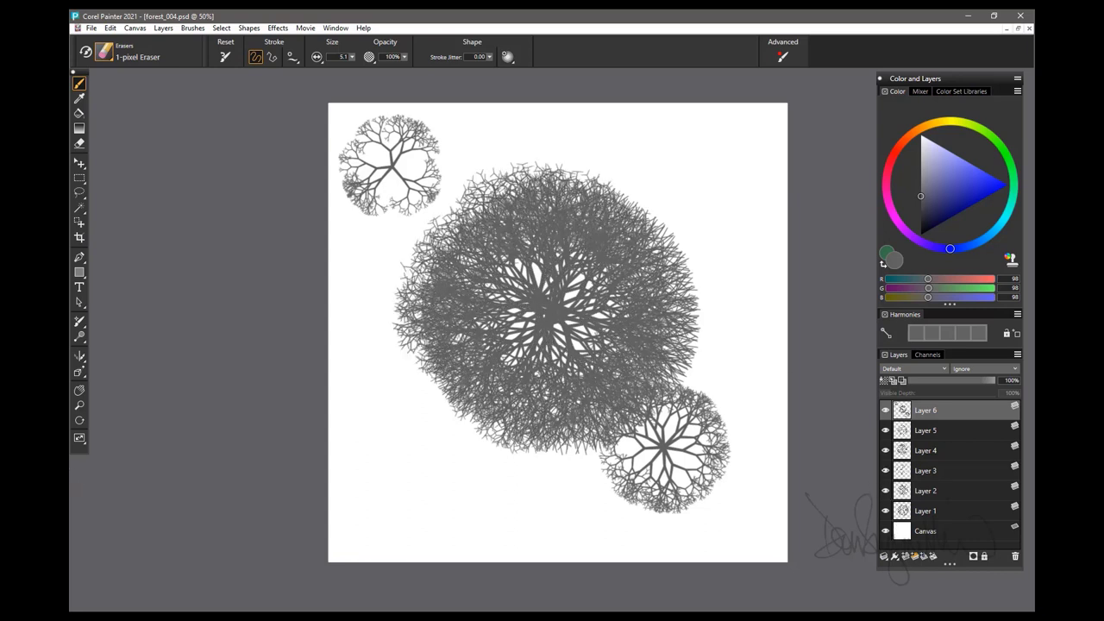
click(885, 431)
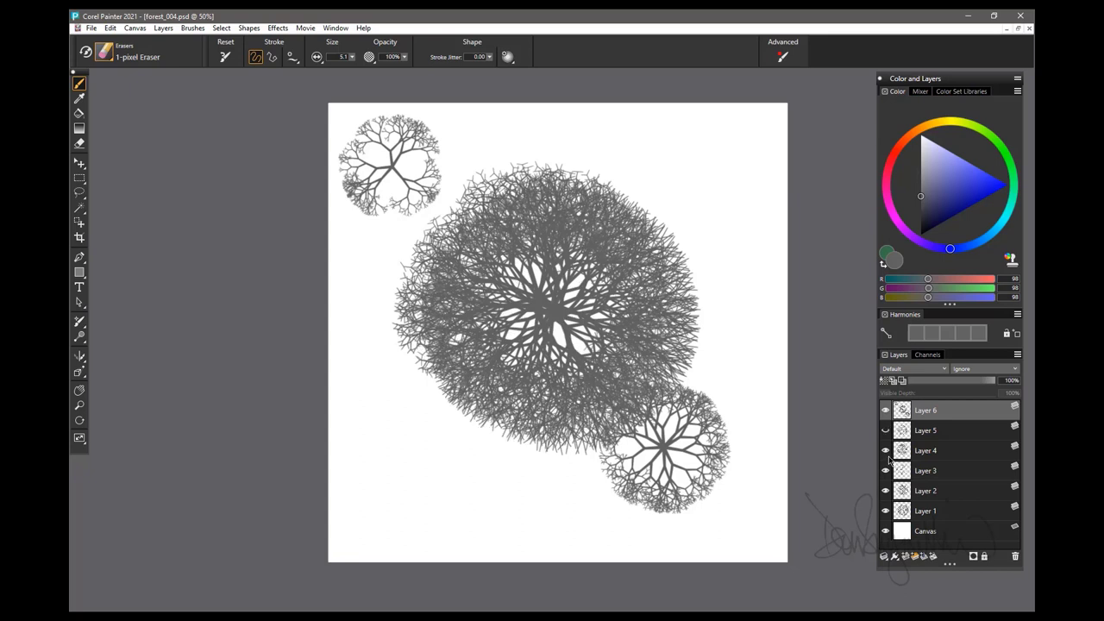
click(885, 450)
click(885, 471)
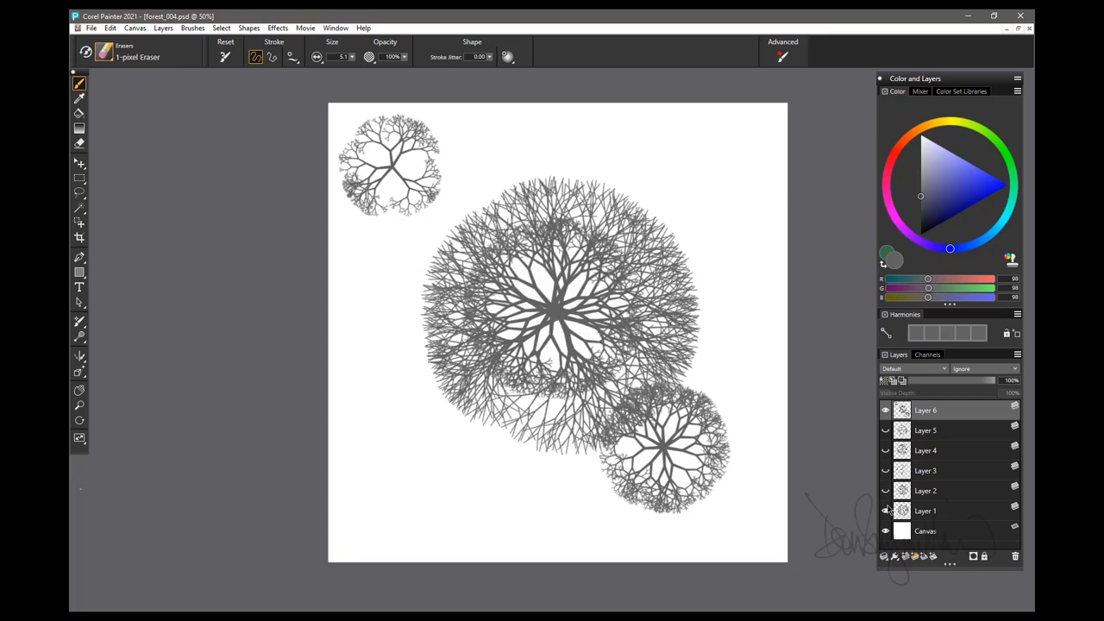
click(885, 511)
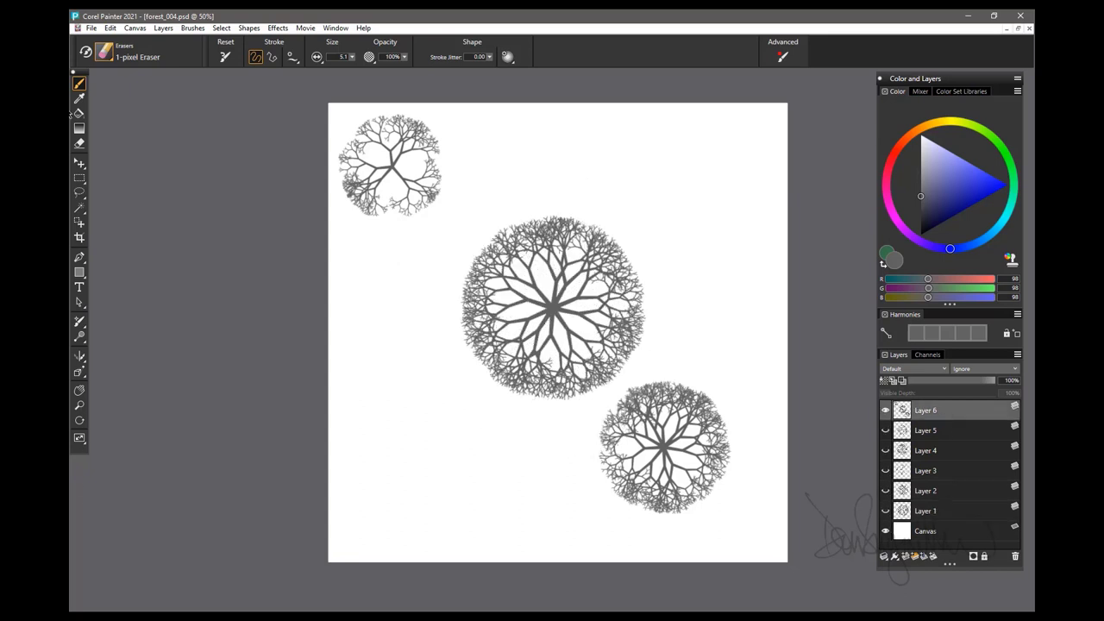
Lasso the small top-left tree on Layer 6 and move it onto its own layer.
click(83, 195)
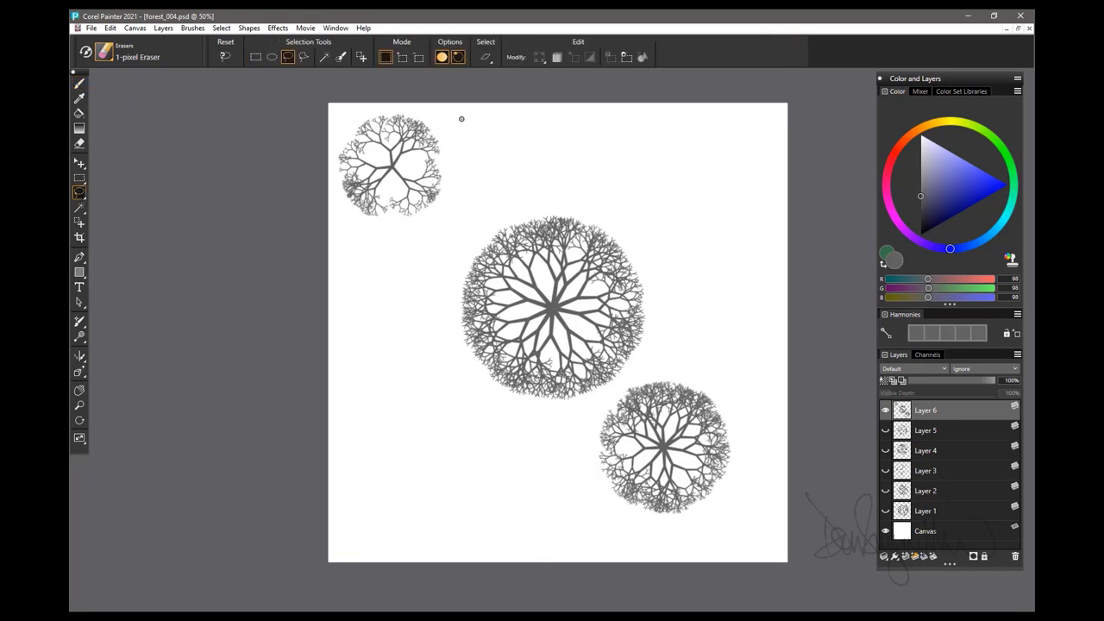
mouse_move(458, 116)
mouse_down()
mouse_move(288, 122)
mouse_move(307, 207)
mouse_move(356, 242)
mouse_move(455, 214)
mouse_move(452, 131)
mouse_up()
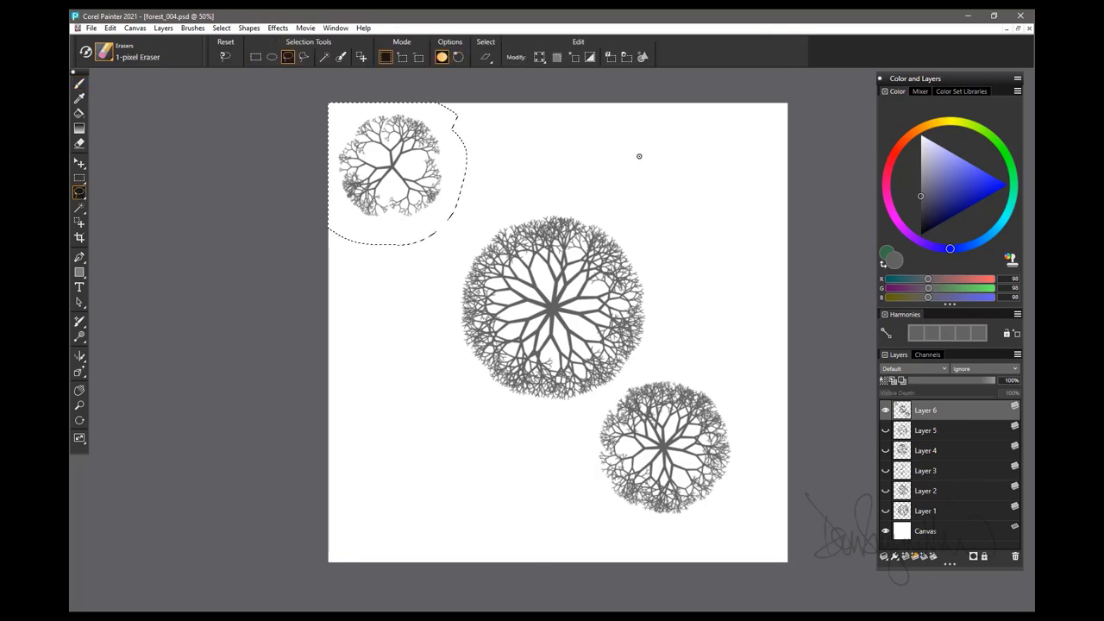
key(Delete)
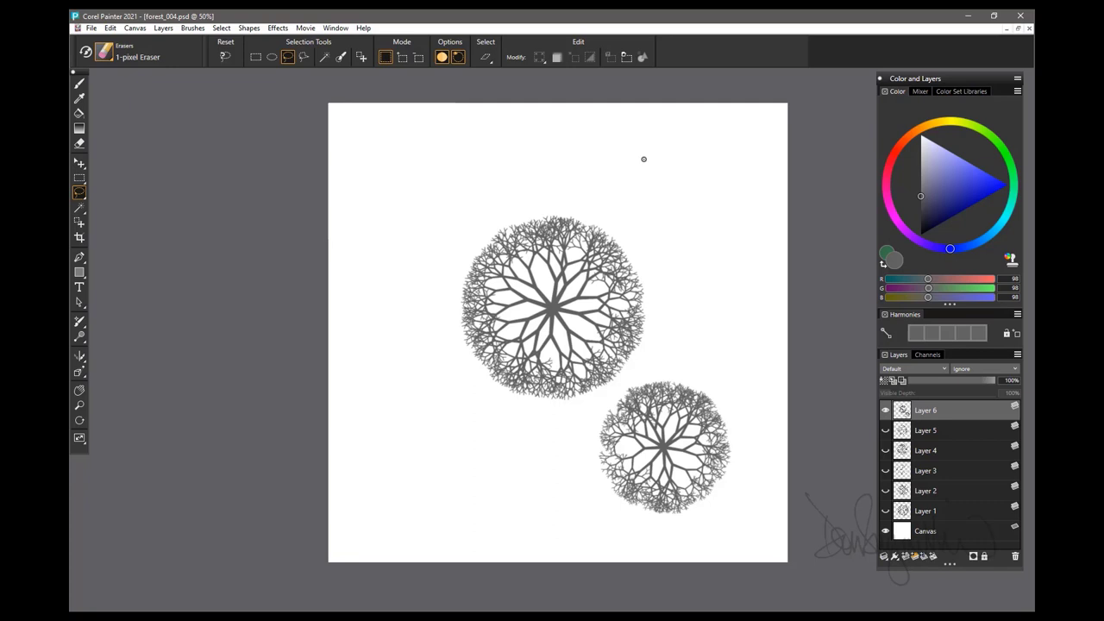
key(ctrl+v)
Lasso the lower-right tree on Layer 6 and cut it out for a new layer.
click(930, 431)
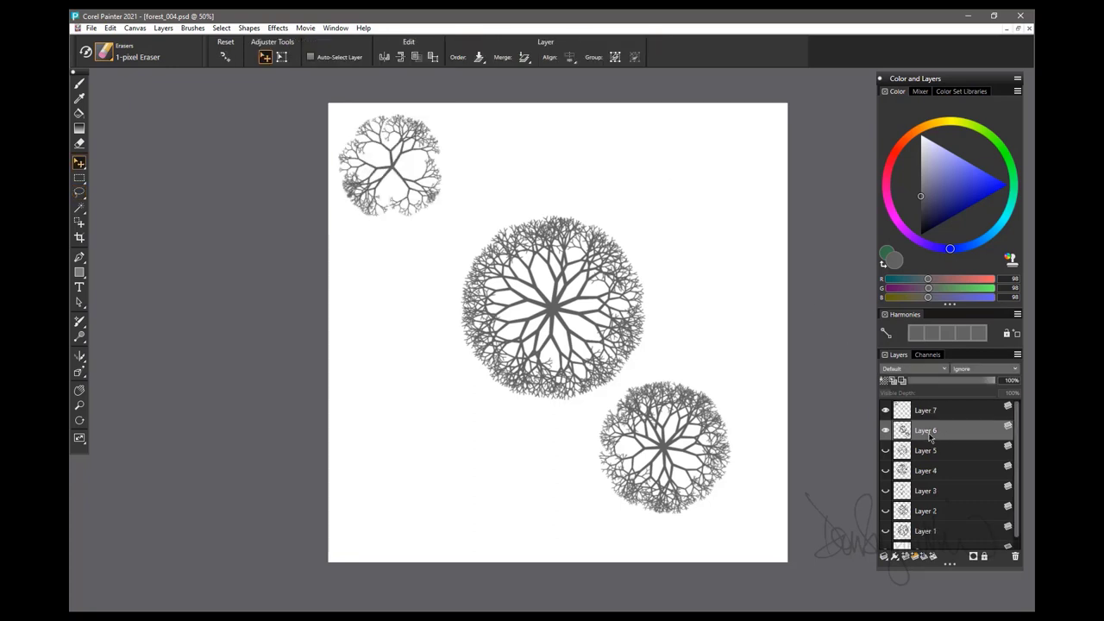
click(79, 192)
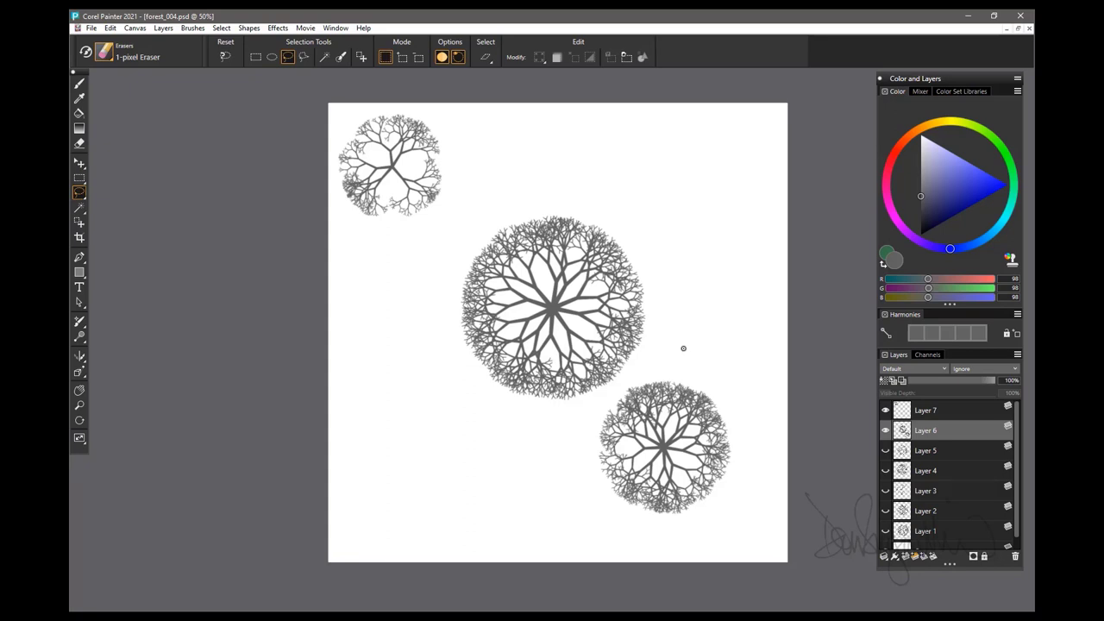
mouse_move(683, 348)
mouse_down()
mouse_move(640, 358)
mouse_move(622, 383)
mouse_up()
mouse_move(586, 429)
mouse_down()
mouse_move(628, 522)
mouse_move(725, 531)
mouse_move(759, 416)
mouse_move(702, 347)
mouse_up()
key(Delete)
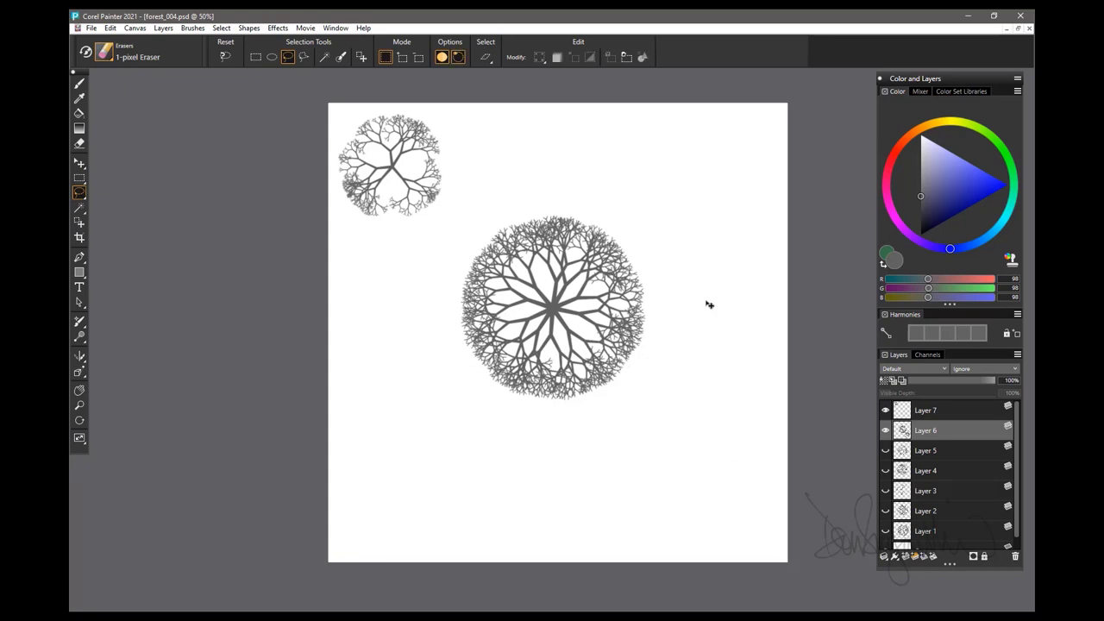
key(ctrl+z)
Paste the lower-right tree onto a new layer, show all tree layers and select them together.
key(f)
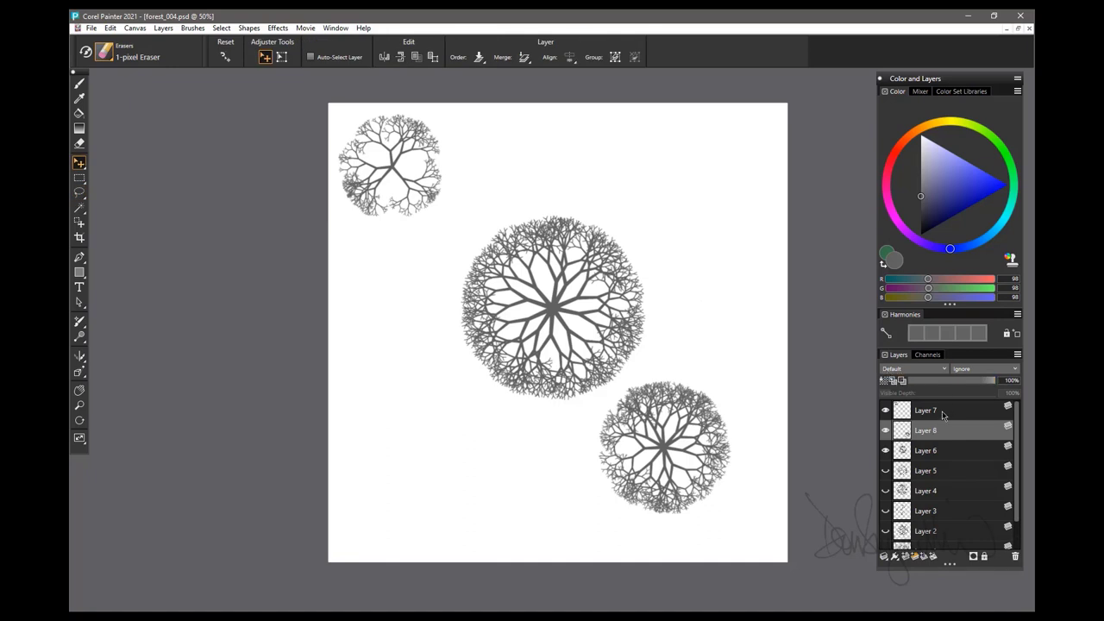
scroll(927, 496, down, 2)
click(885, 519)
click(885, 499)
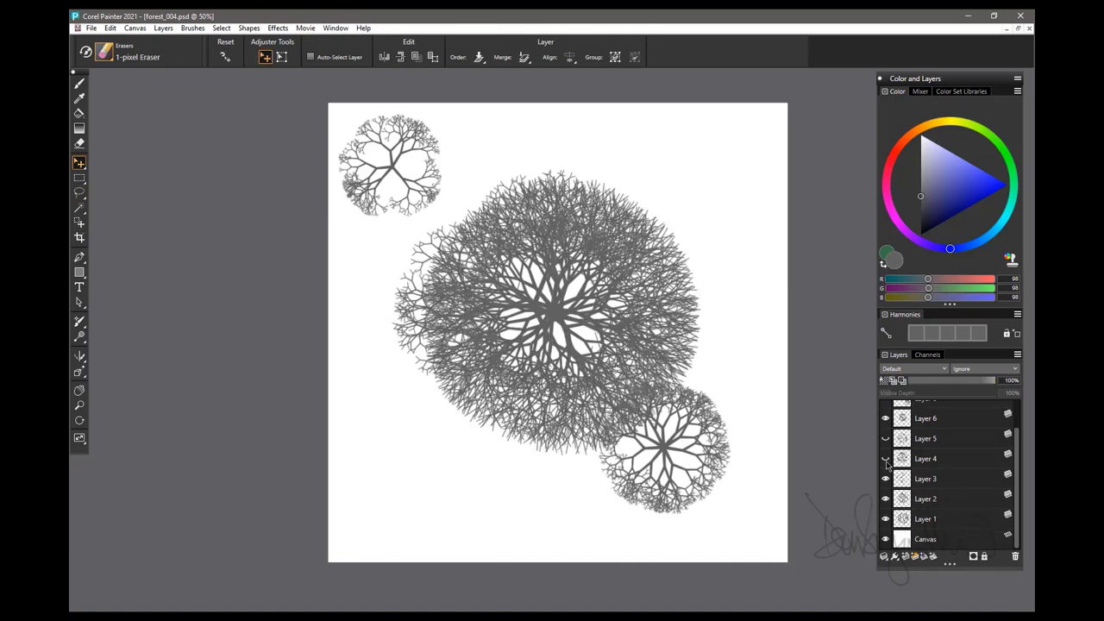
click(885, 479)
click(885, 458)
click(885, 438)
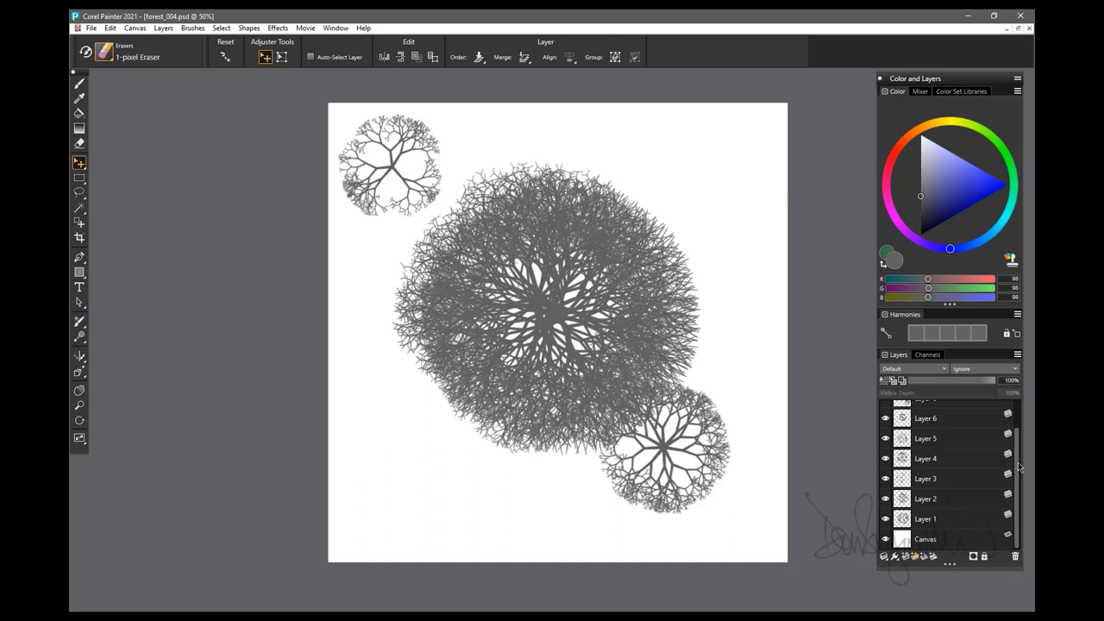
shift+click(956, 520)
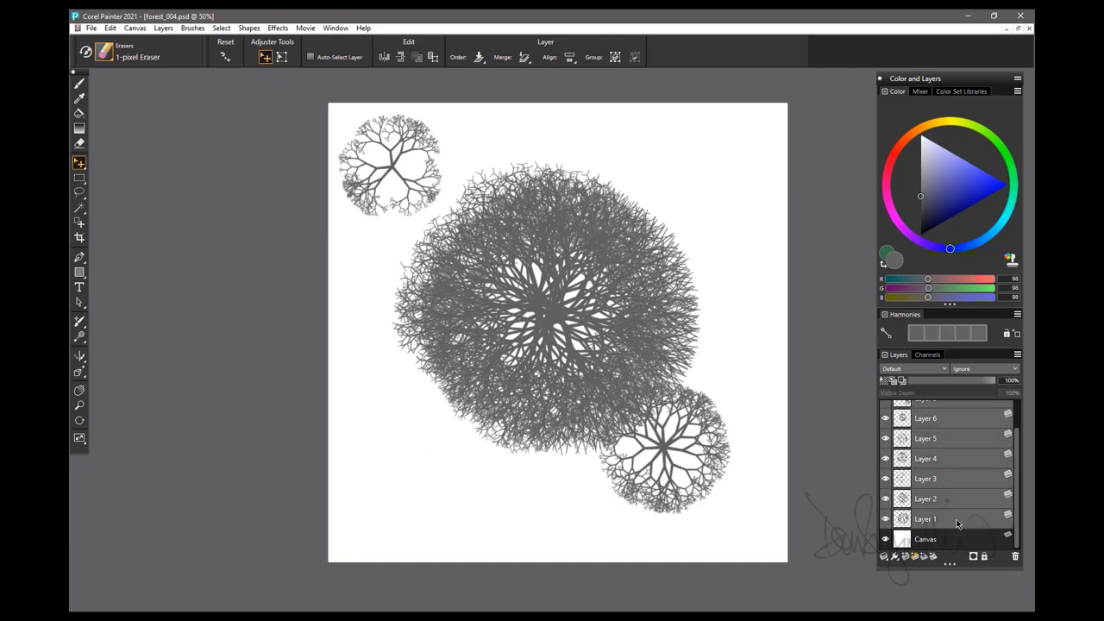
scroll(1019, 443, up, 2)
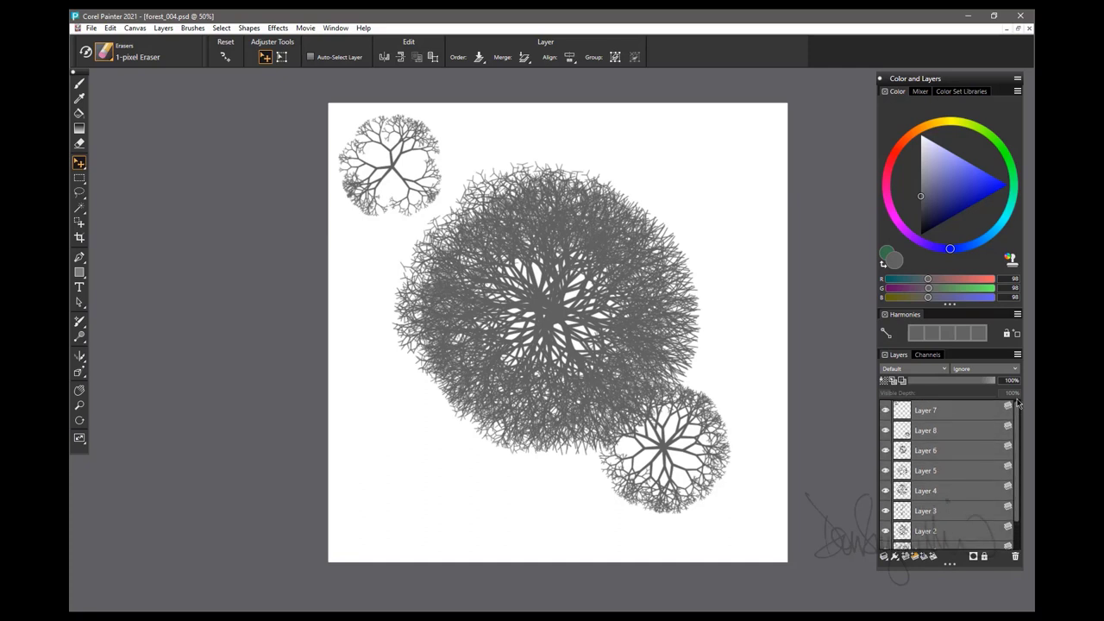
Align the selected tree layers by horizontal centers and vertical centers.
click(164, 29)
mouse_move(156, 207)
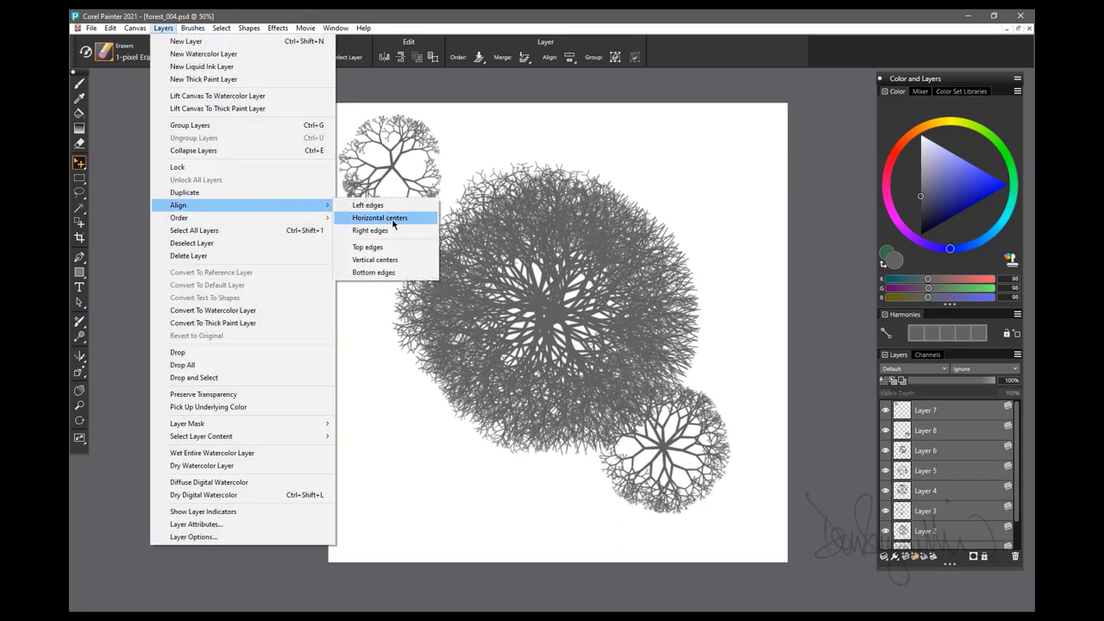
click(392, 222)
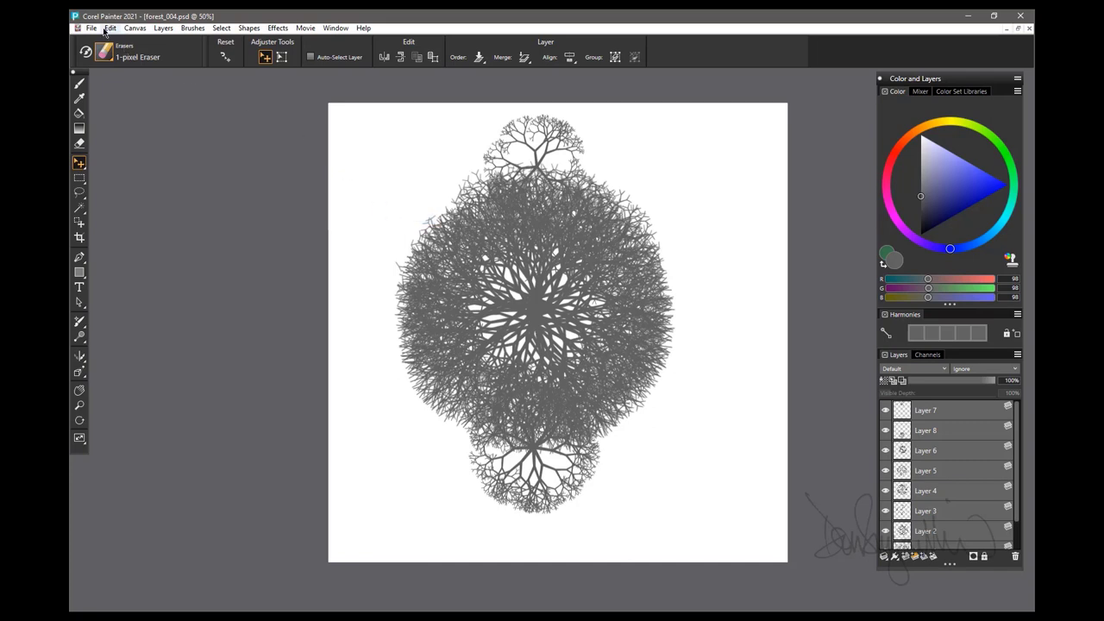
click(164, 29)
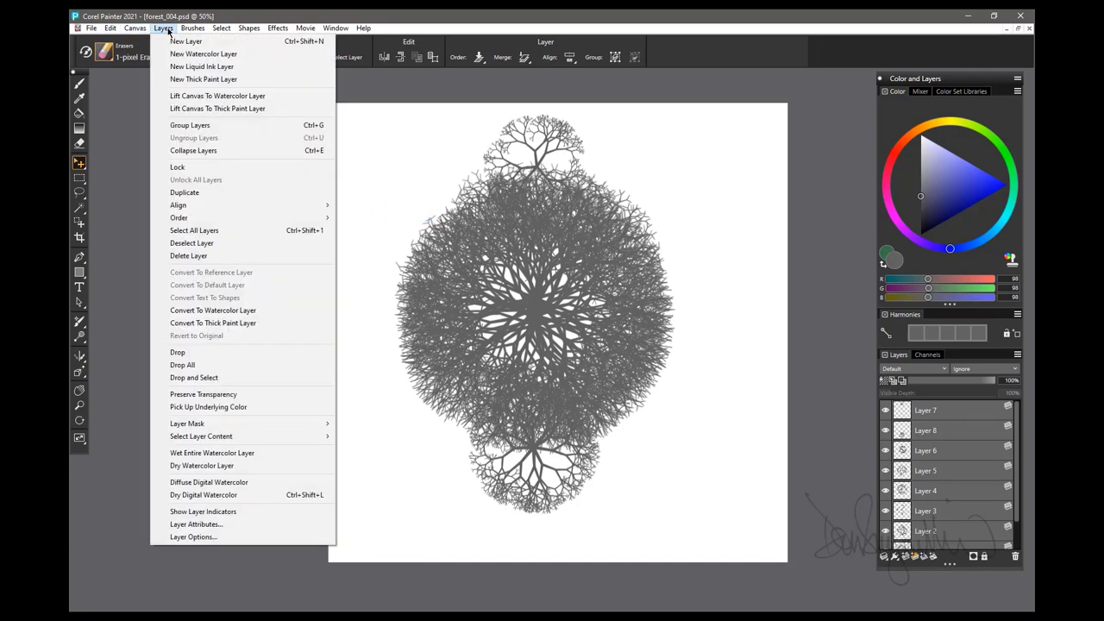
mouse_move(183, 206)
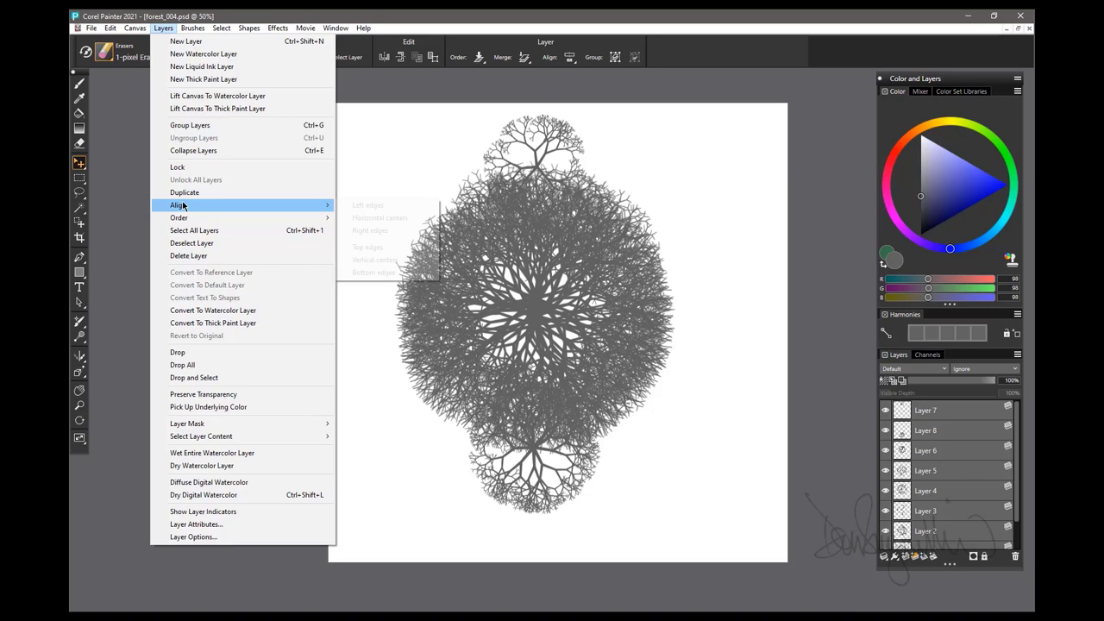
click(373, 260)
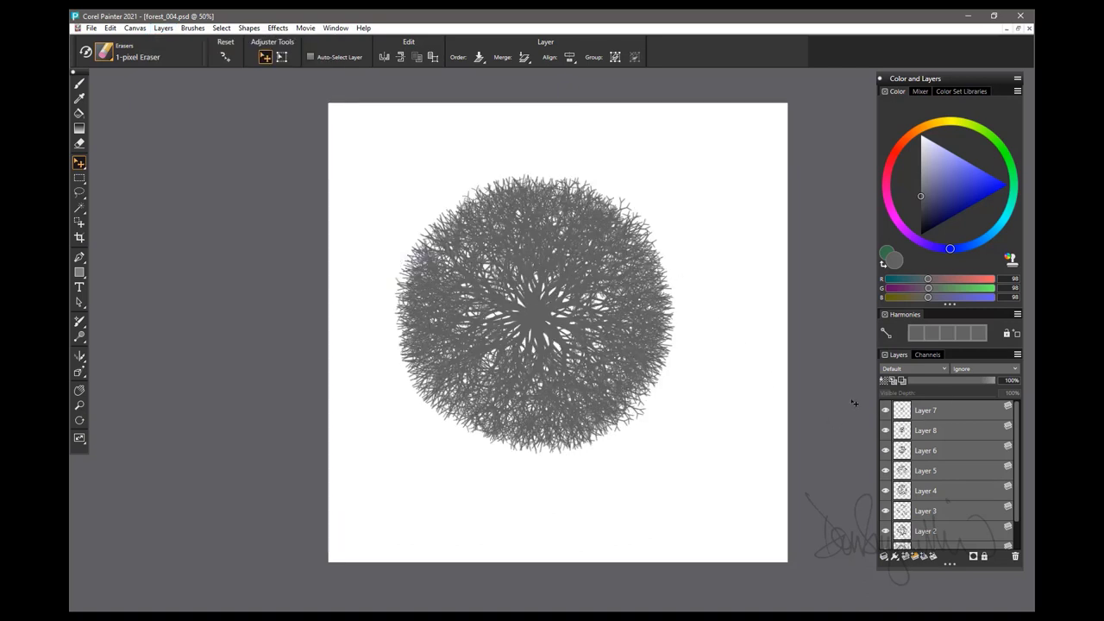
Group the tree layers into Group 1, nudge the group, and mark a square crop around the tumbleweed.
key(ctrl+g)
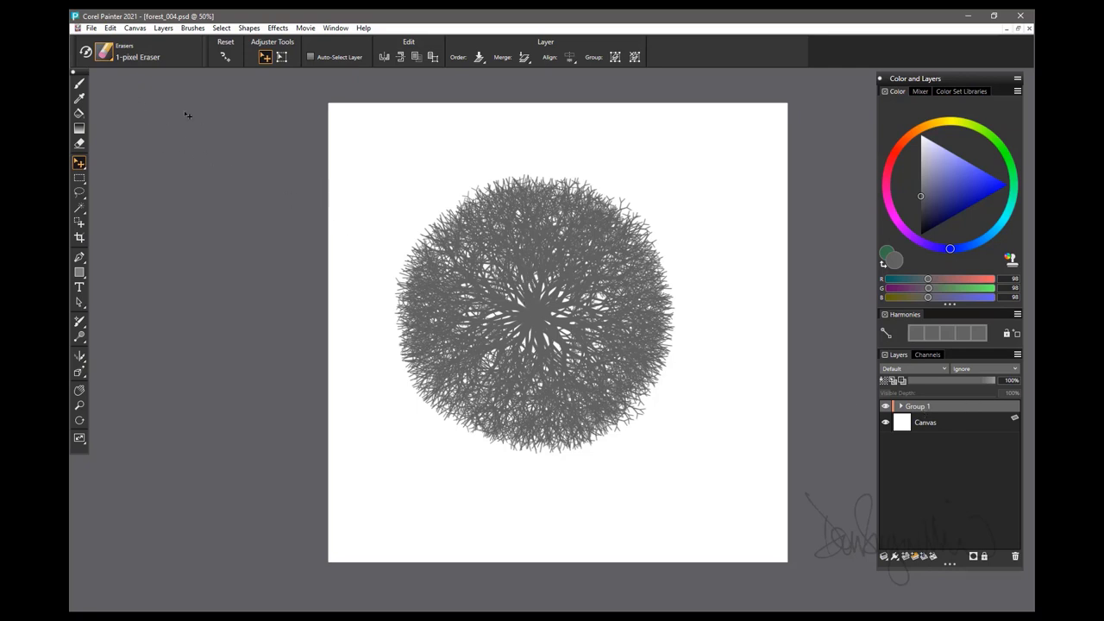
drag(537, 321, 559, 335)
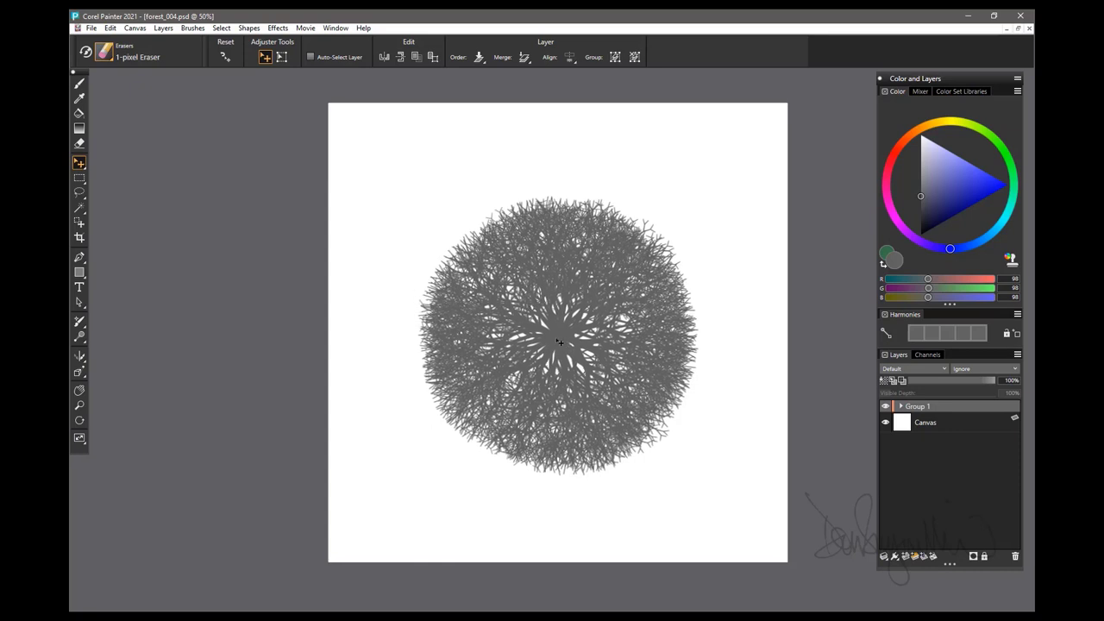
click(80, 238)
drag(399, 170, 719, 485)
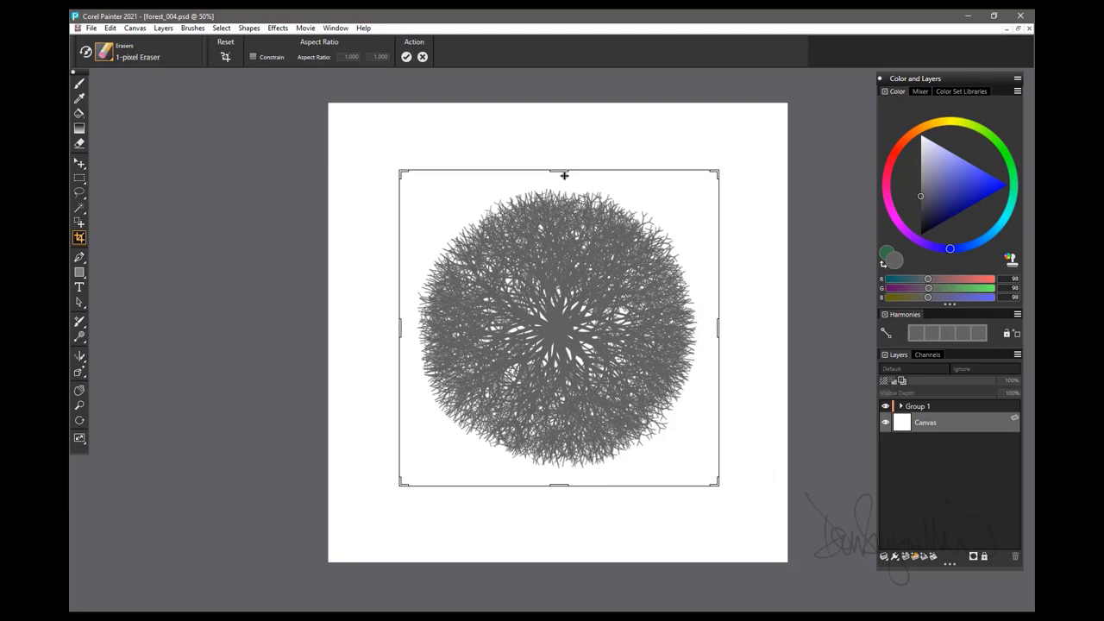
Apply the square crop, then open the Nozzles panel and move it left of the canvas.
click(407, 56)
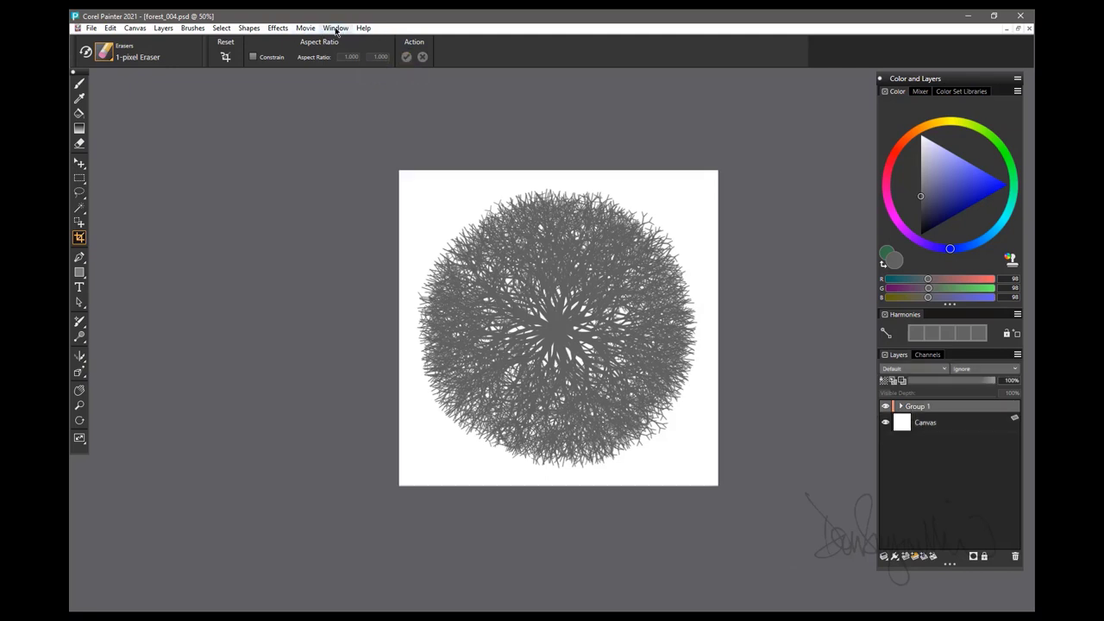
click(336, 28)
mouse_move(356, 314)
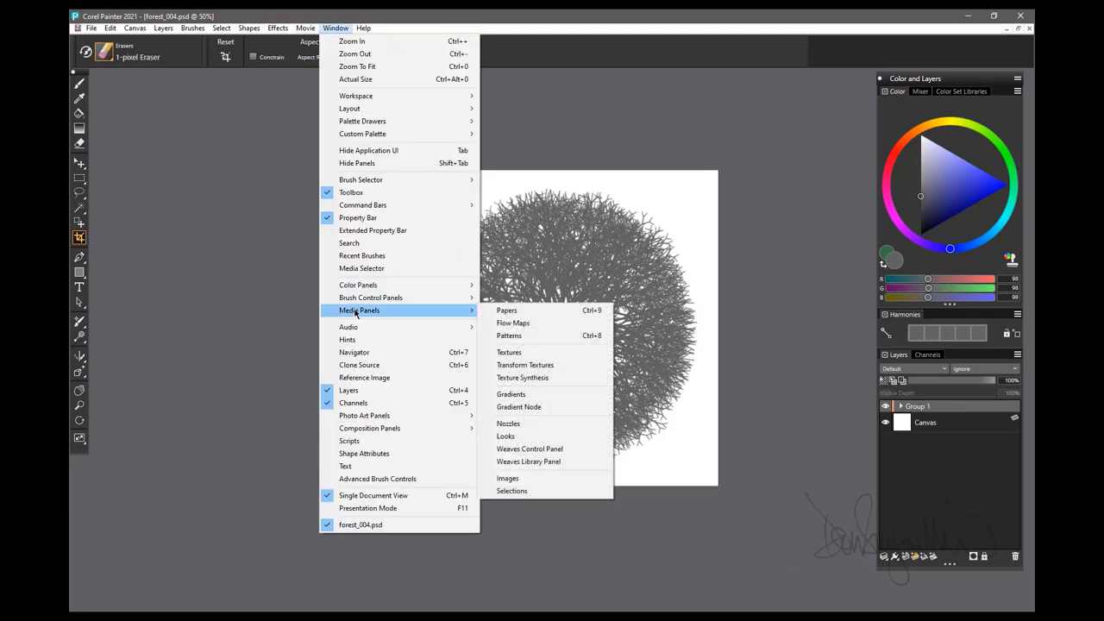
click(511, 423)
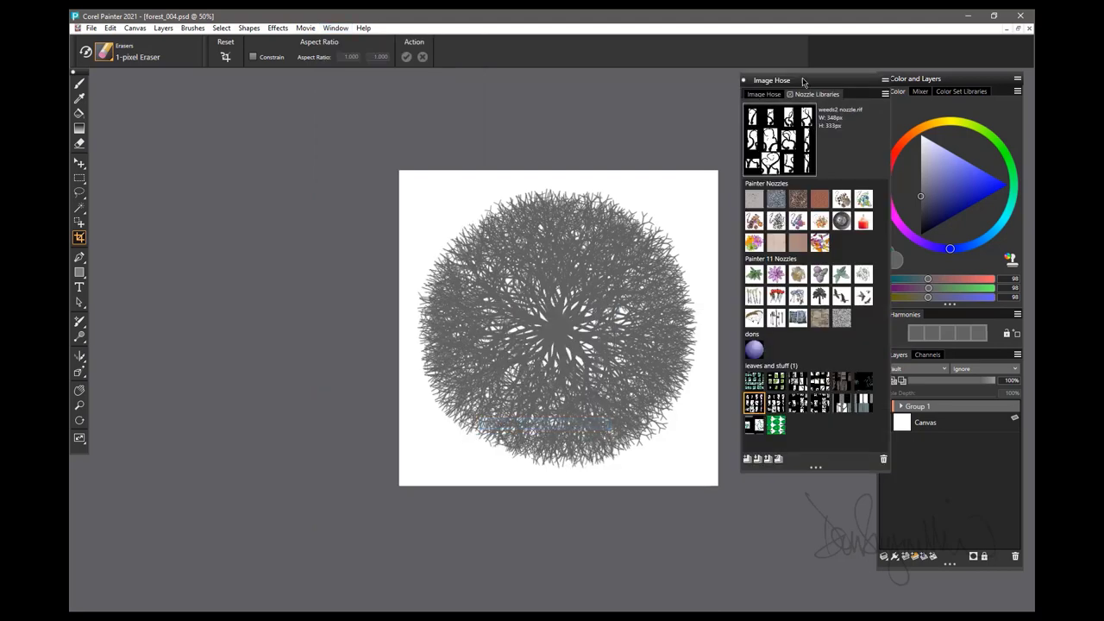
drag(803, 80, 249, 90)
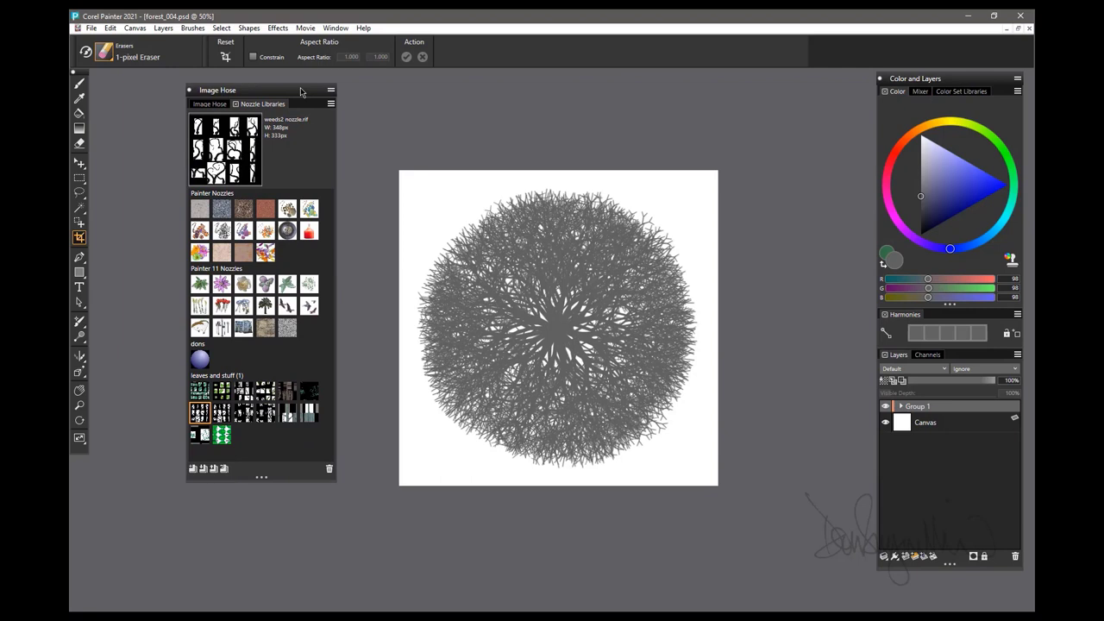
click(329, 104)
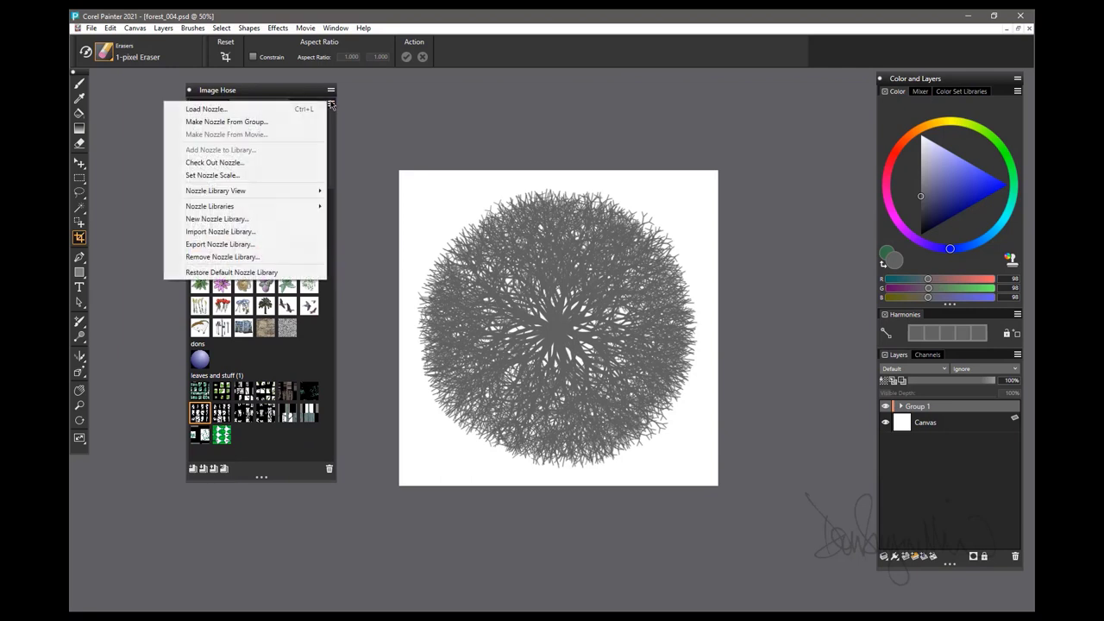
Make a nozzle from the tumbleweed group and reposition the Image Hose panel.
click(239, 126)
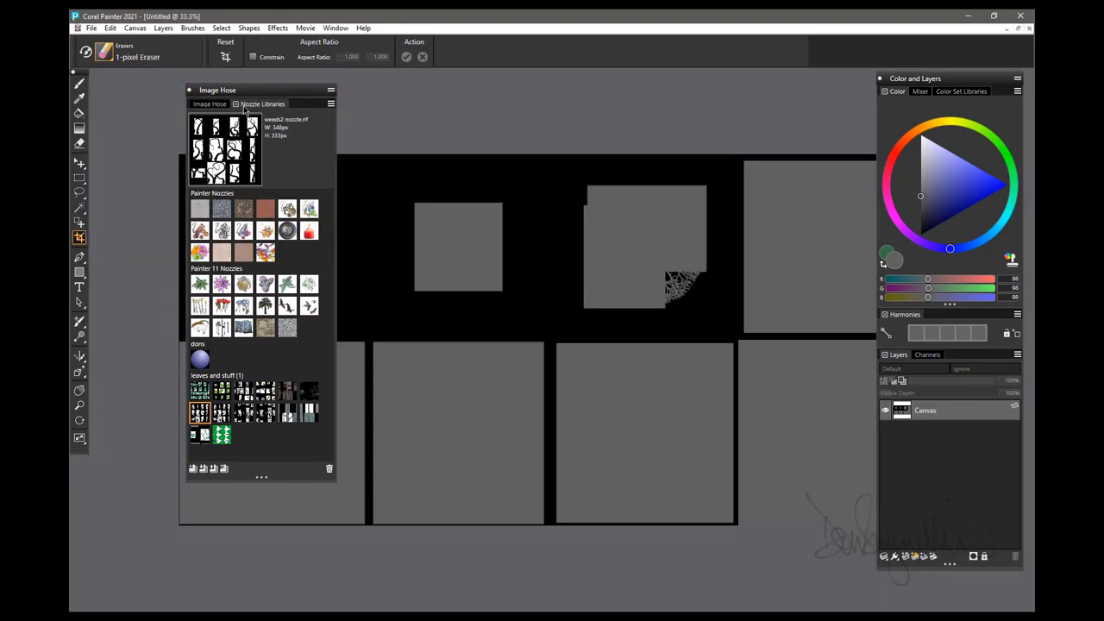
drag(246, 90, 193, 481)
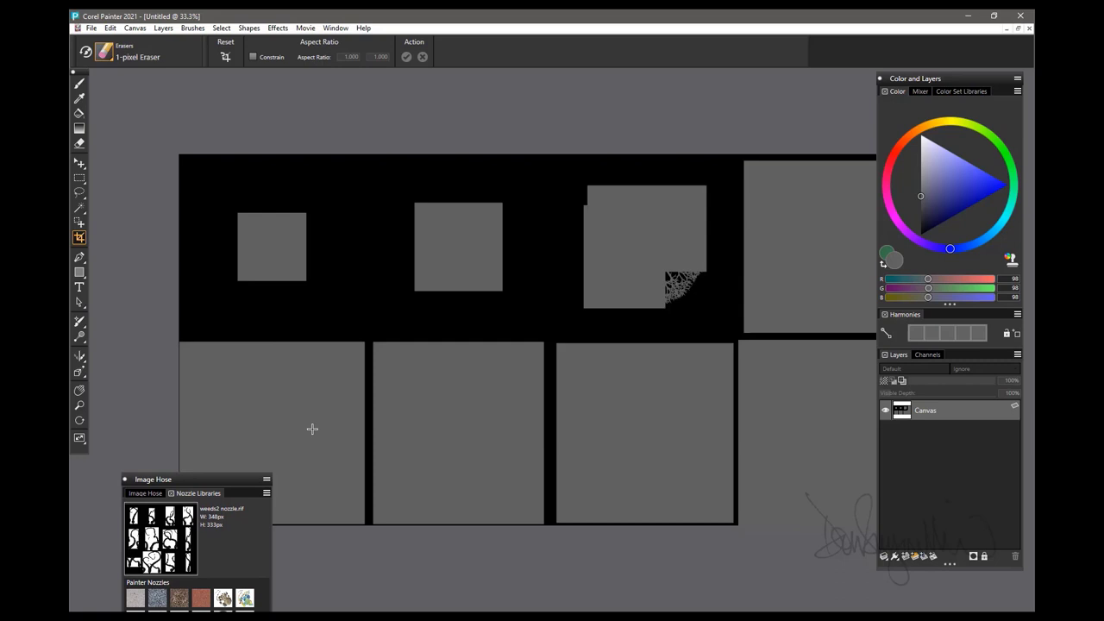
drag(194, 480, 192, 110)
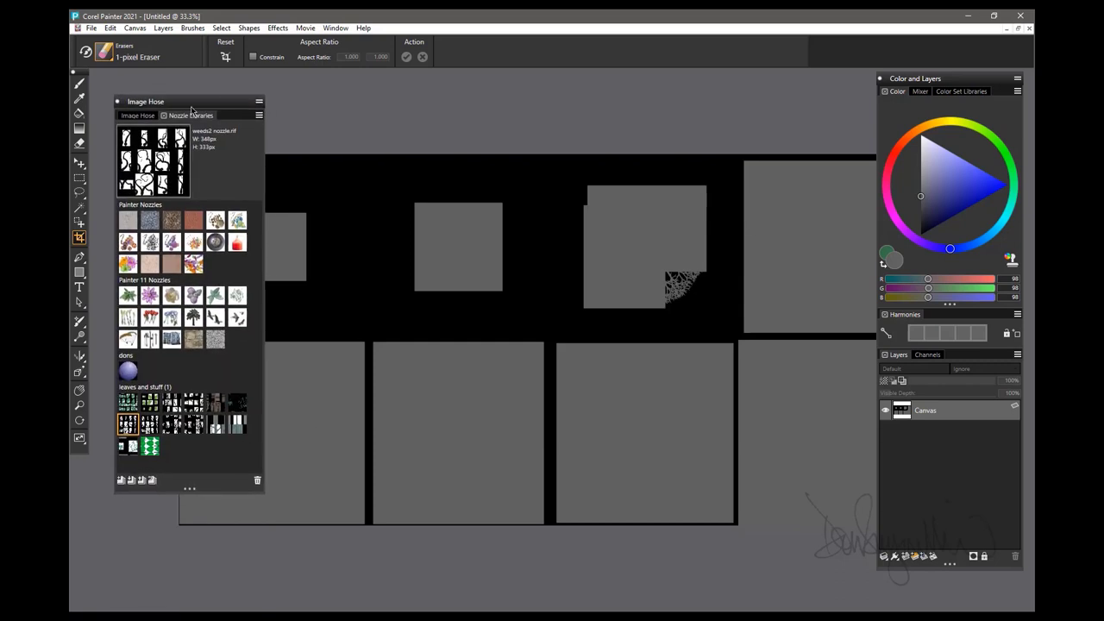
Save the nozzle grid as tumbleweed_nozzle.rif in Painter RIFF format.
click(91, 28)
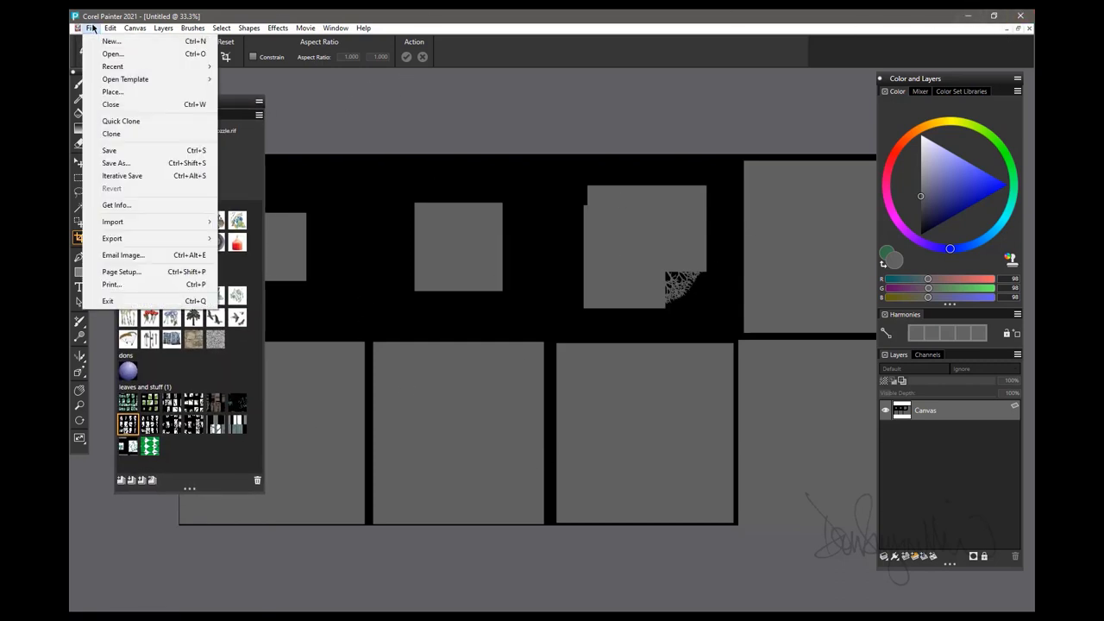
click(117, 163)
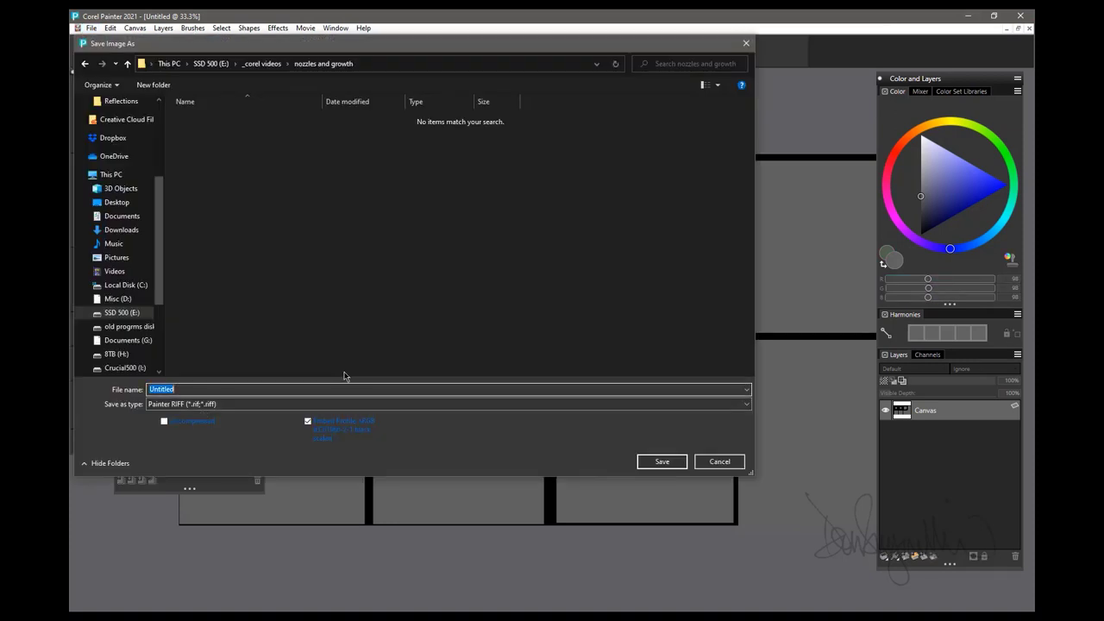
text(tumbleweed_nozzle)
click(661, 463)
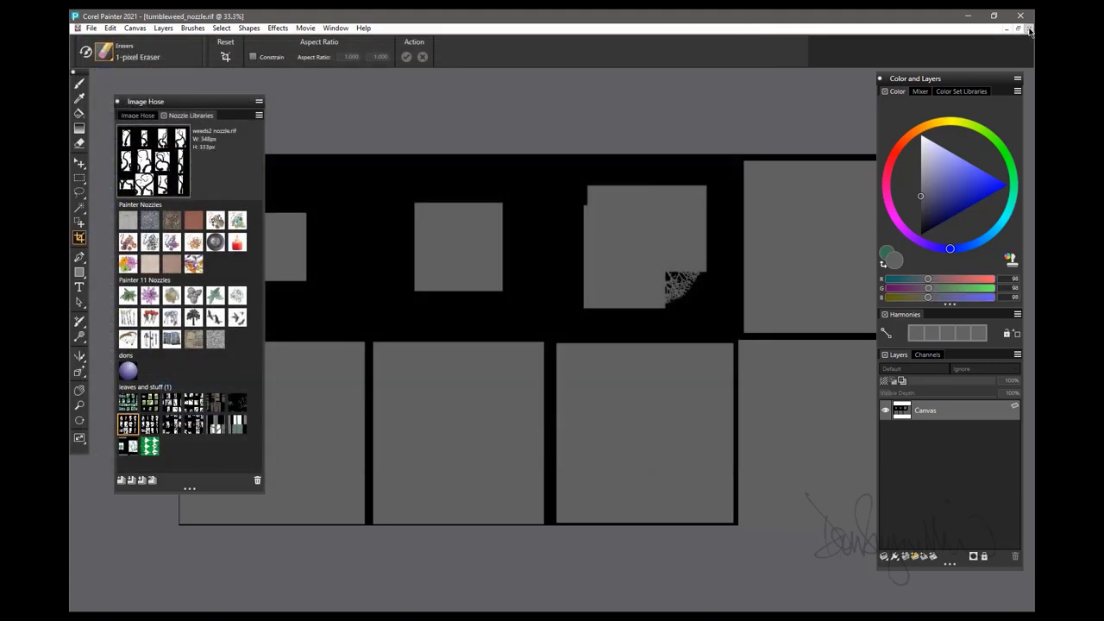
Close the nozzle grid, save the artwork as tumbleweed.rif in Painter RIFF format, and close it.
click(1029, 29)
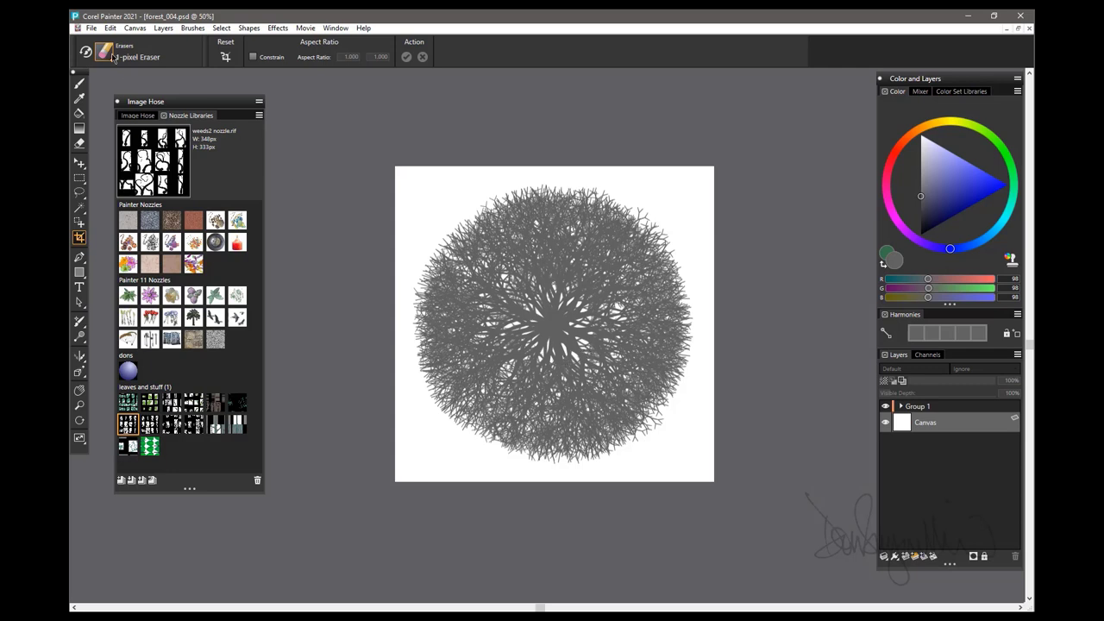
click(91, 29)
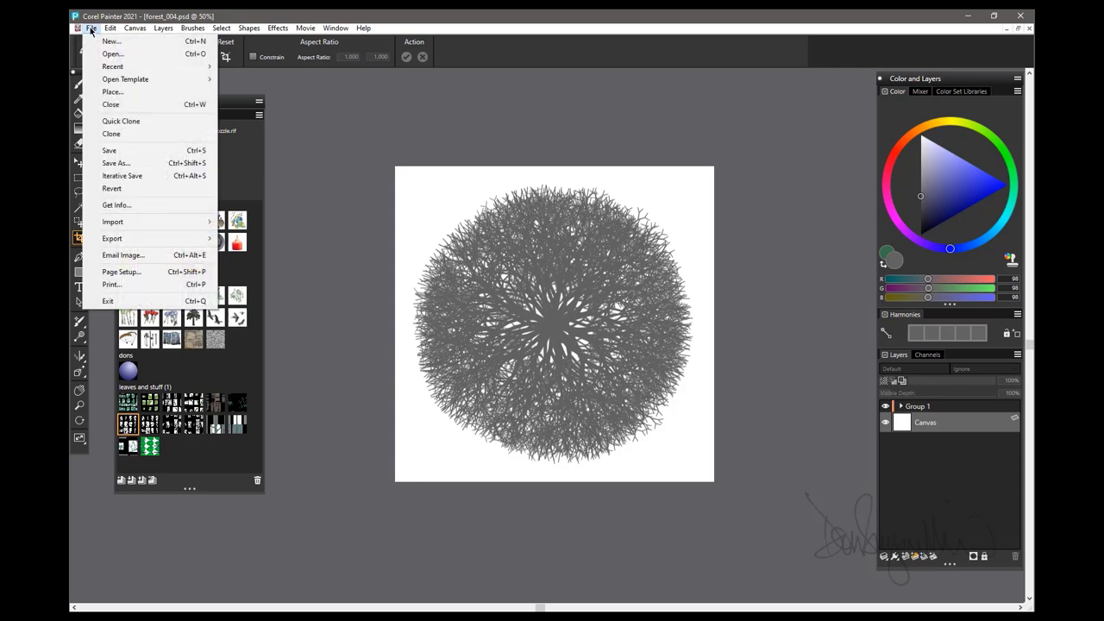
click(115, 163)
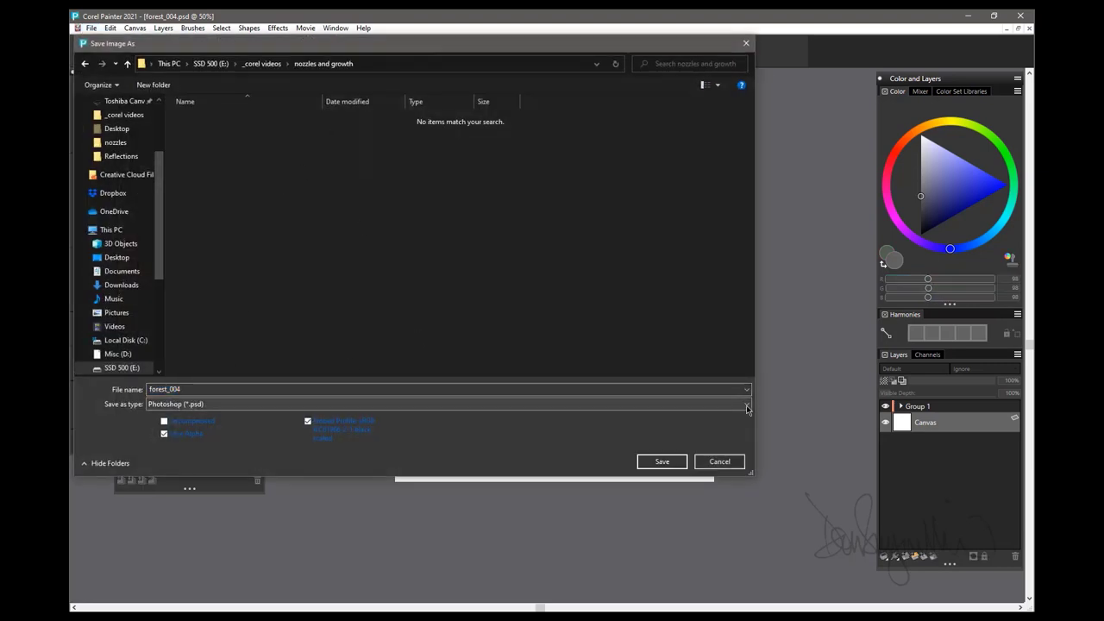
click(414, 403)
click(389, 417)
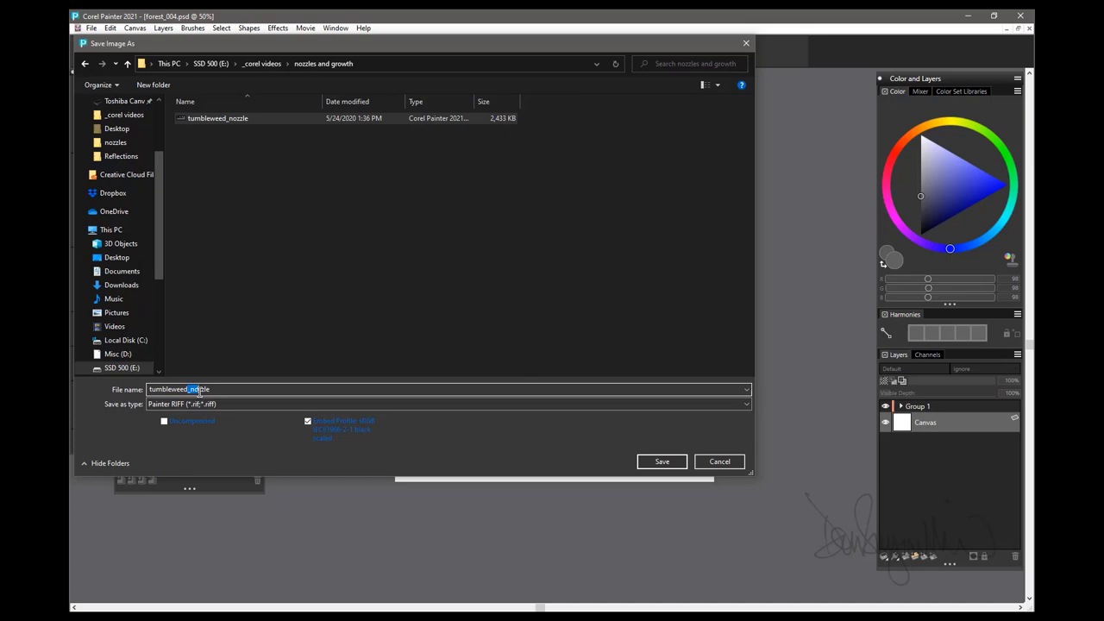
key(BackSpace)
key(Return)
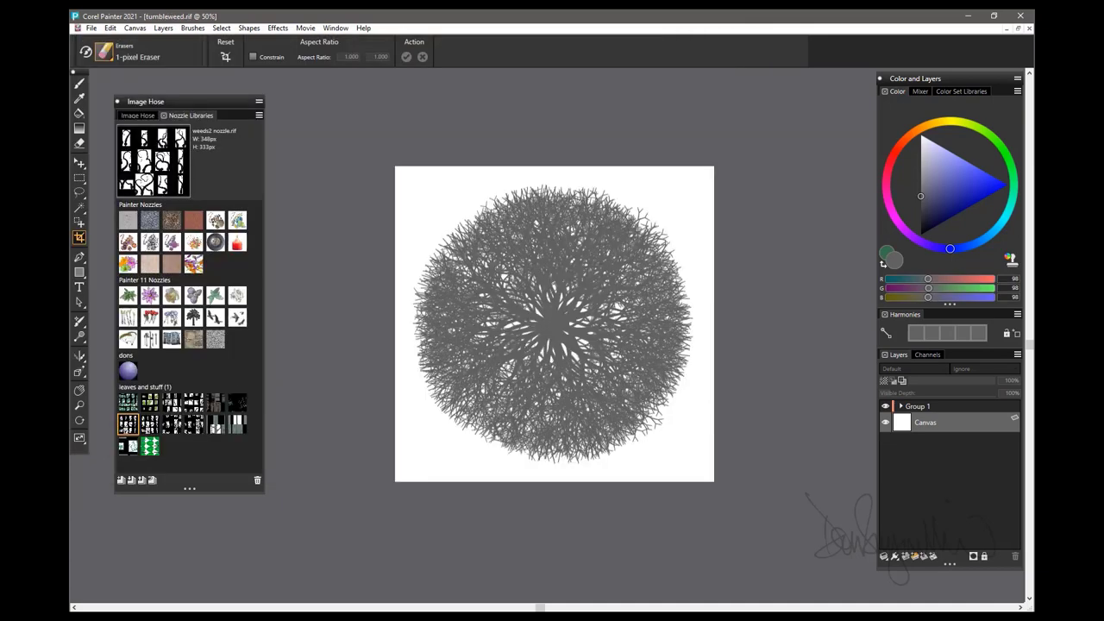
click(1029, 29)
Create a new blank 1600×1600 image.
click(78, 27)
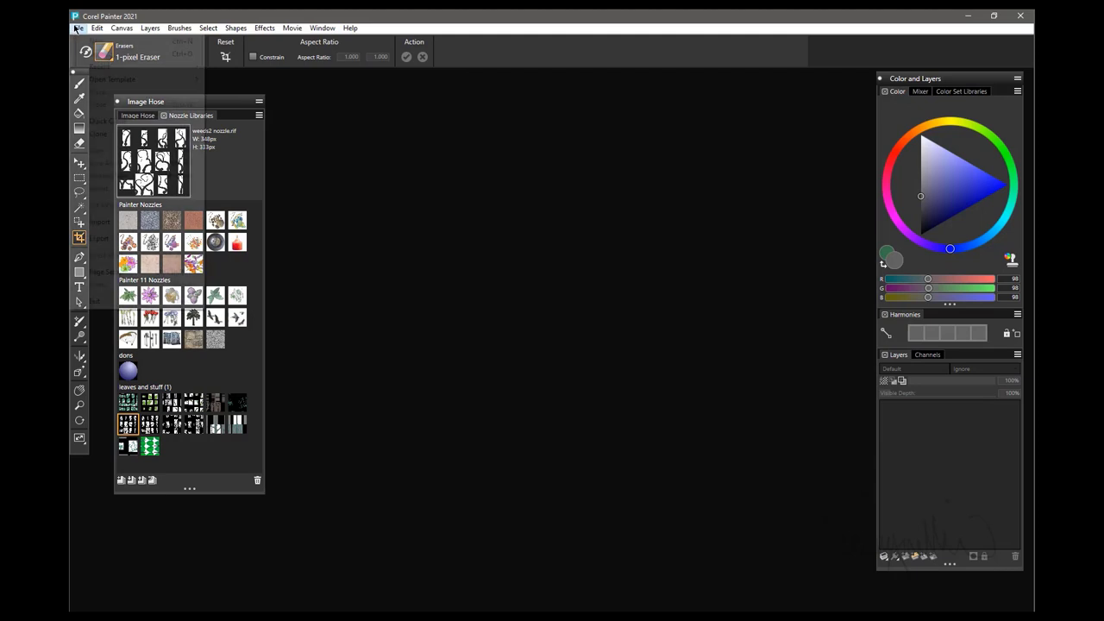
click(91, 41)
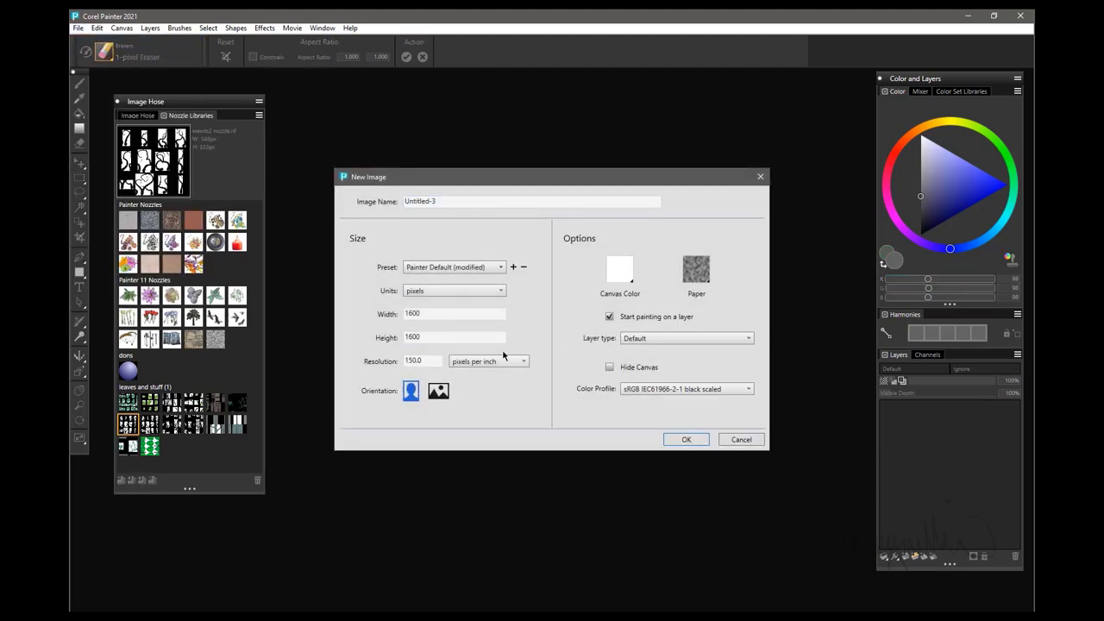
click(687, 440)
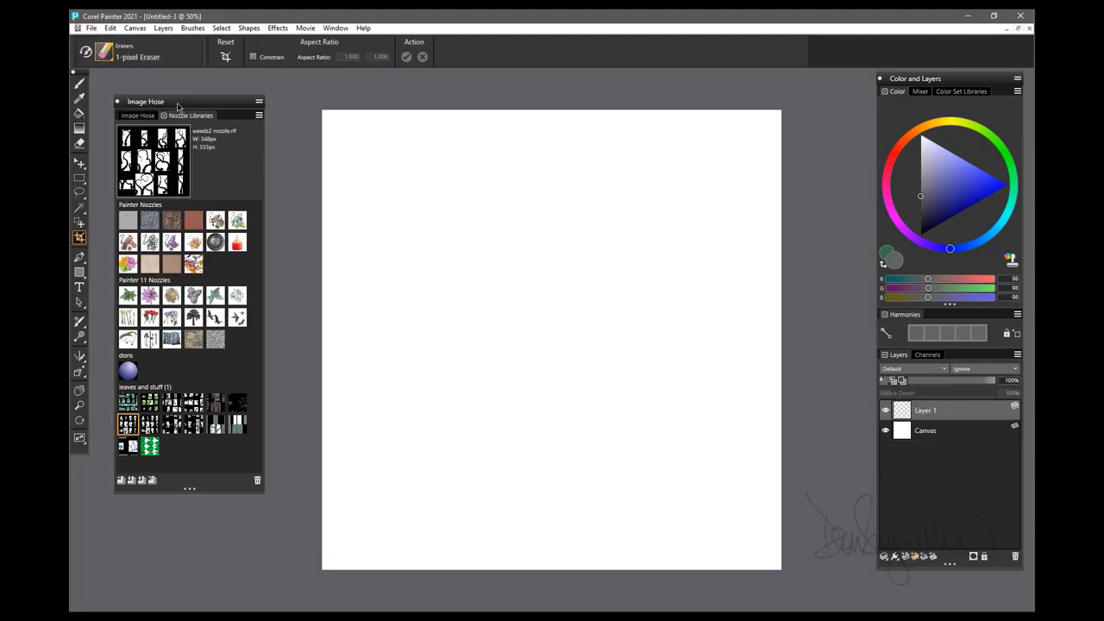
Select the Image Hose Spray-Size-P brush from the Brush Library.
drag(178, 106, 175, 200)
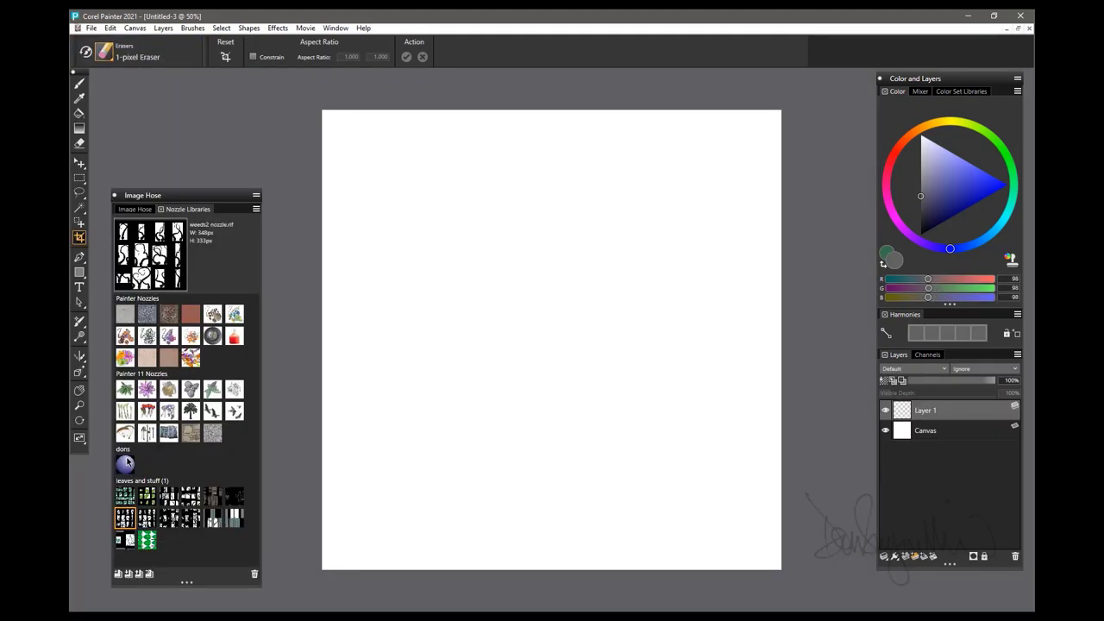
click(112, 58)
scroll(138, 259, down, 4)
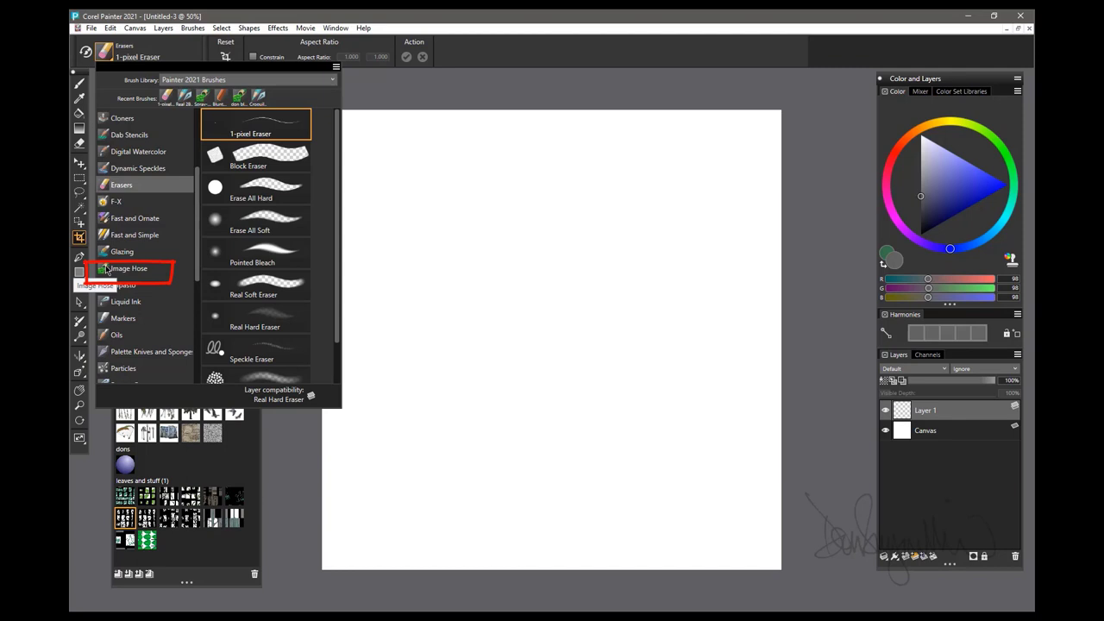
click(108, 270)
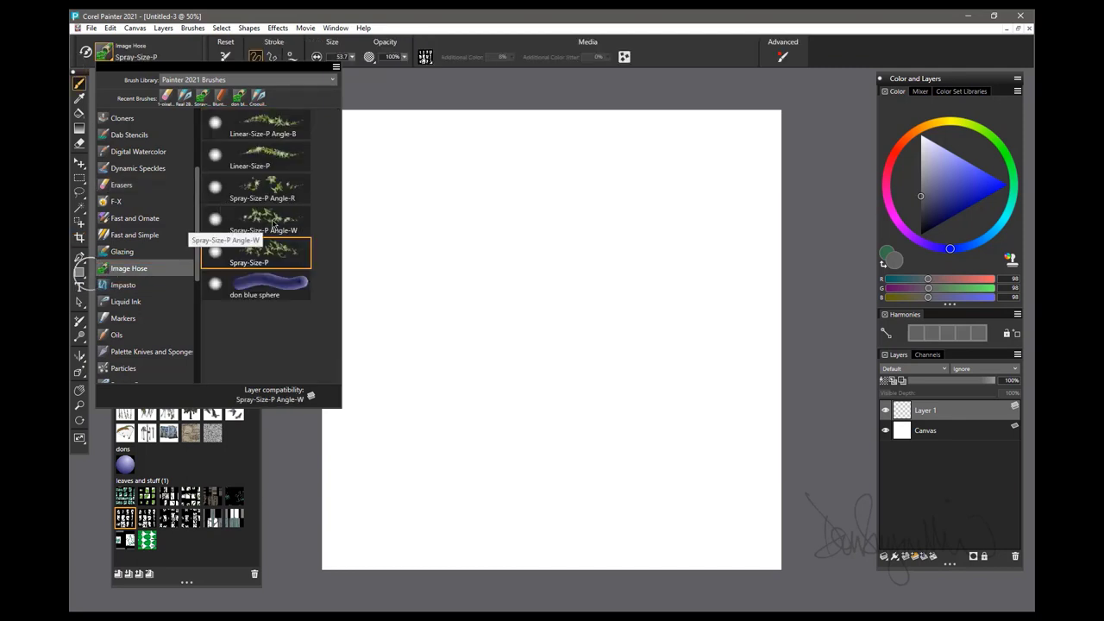
click(257, 255)
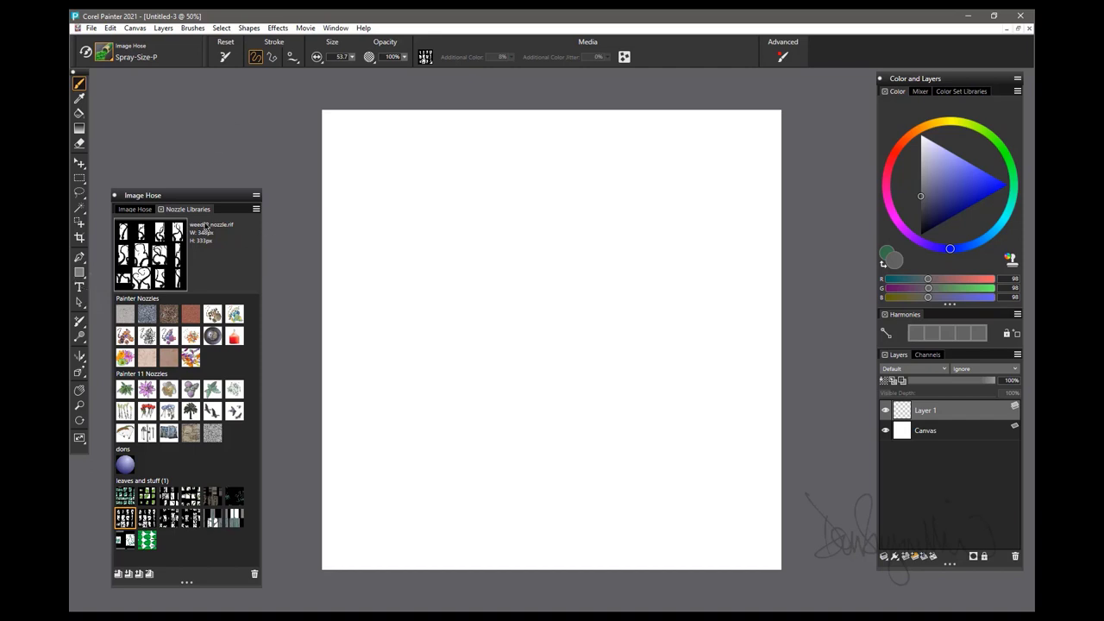
drag(188, 199, 186, 104)
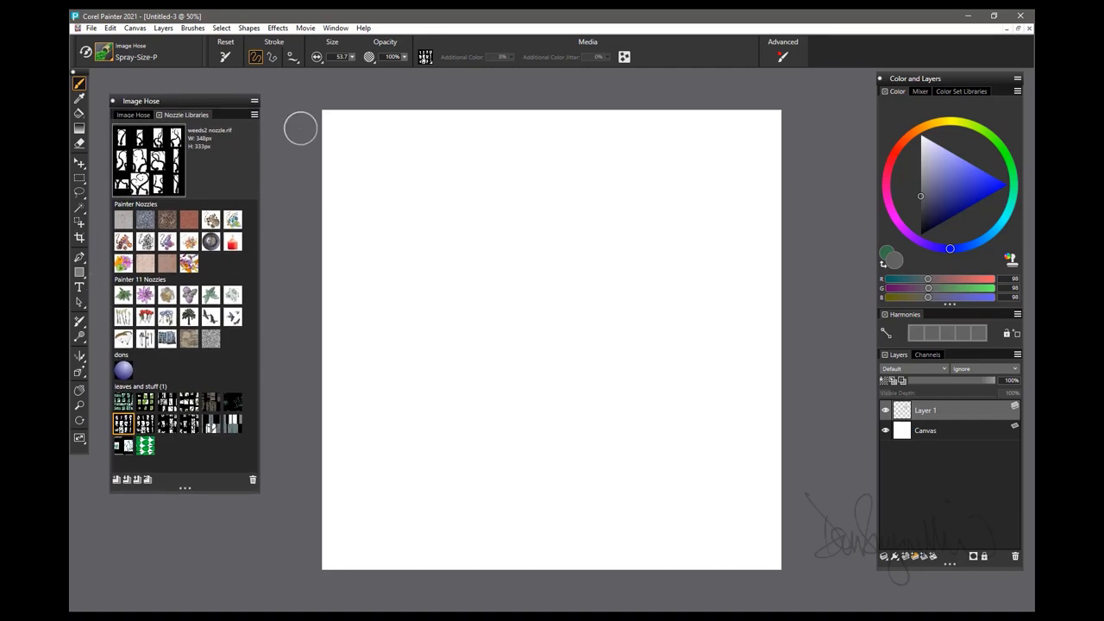
Load the tumbleweed_nozzle file as the current Image Hose nozzle.
click(255, 116)
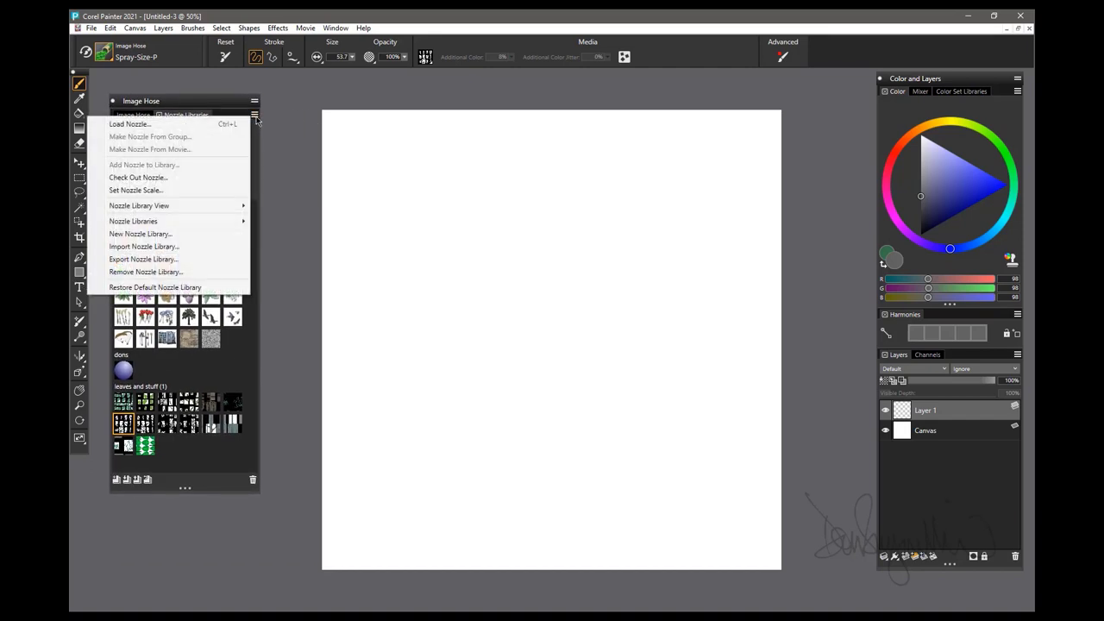
click(162, 124)
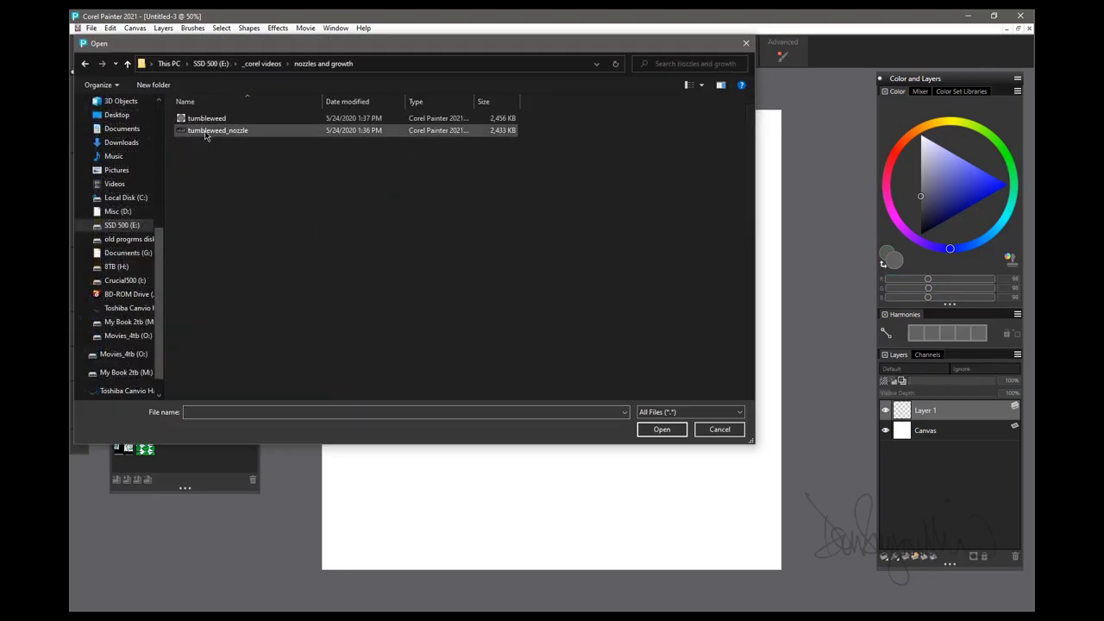
click(207, 136)
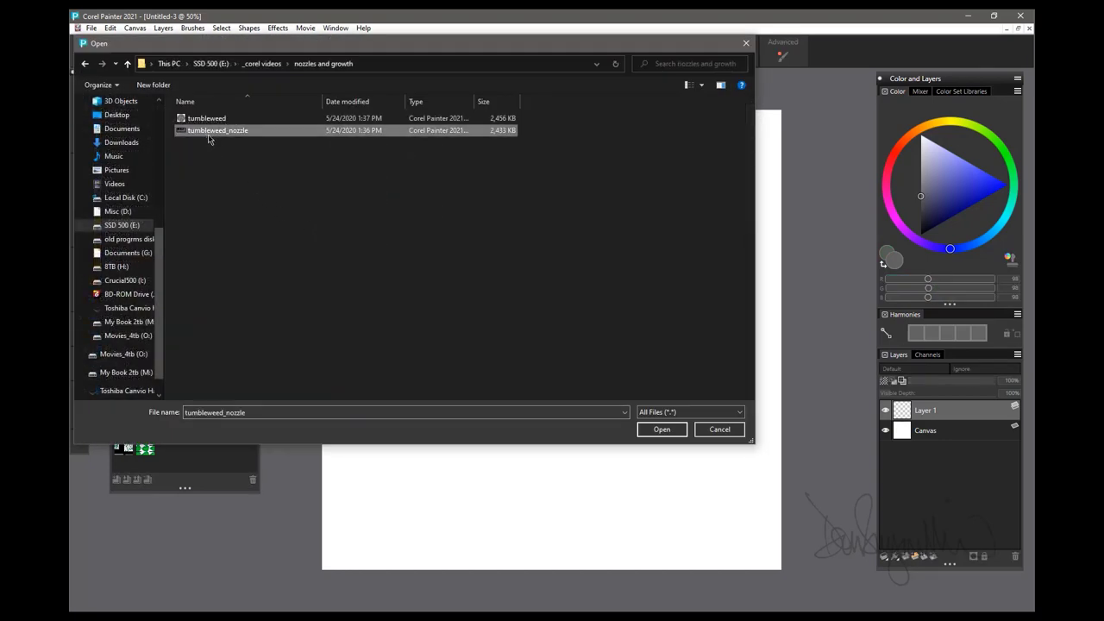
click(661, 429)
Raise brush size to 200.5, spray tumbleweeds, then set Additional Color to 63% and spray more.
mouse_move(544, 259)
mouse_down()
mouse_move(578, 322)
mouse_move(566, 290)
mouse_up()
mouse_move(661, 258)
mouse_down()
mouse_move(495, 247)
mouse_move(440, 276)
mouse_move(695, 287)
mouse_move(589, 373)
mouse_move(477, 401)
mouse_move(455, 394)
mouse_move(512, 315)
mouse_up()
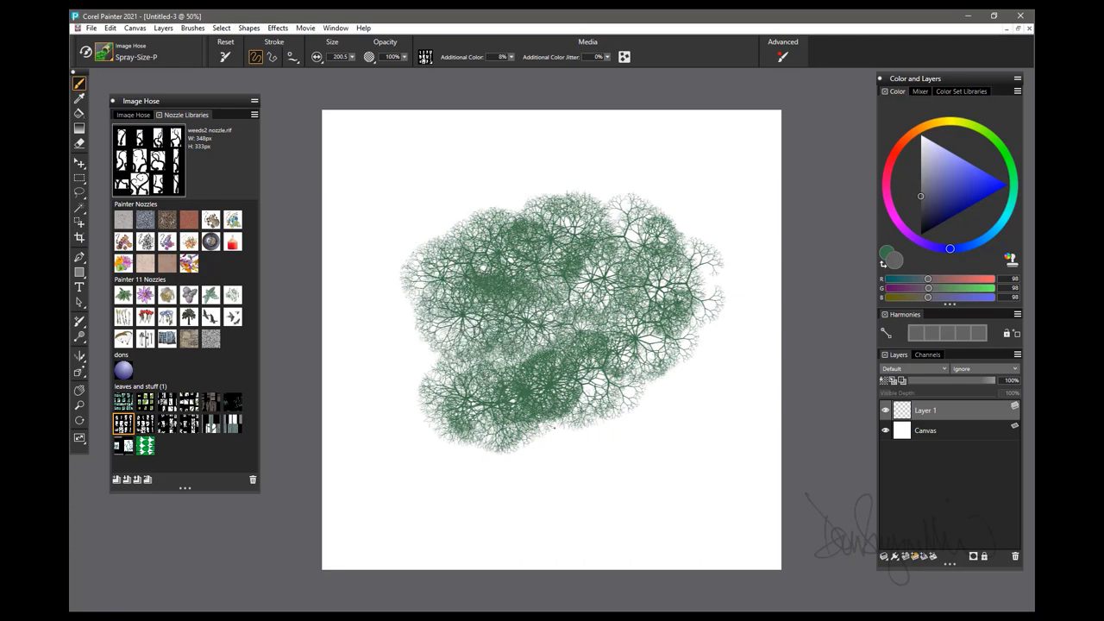
mouse_move(553, 428)
mouse_down()
mouse_move(655, 423)
mouse_move(491, 475)
mouse_up()
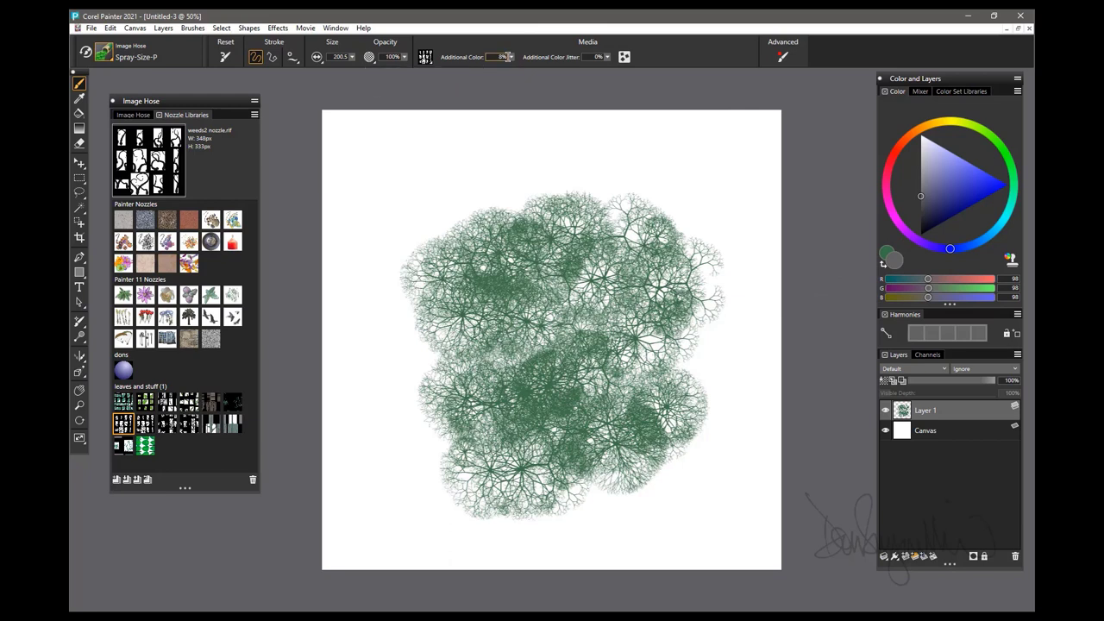
mouse_move(616, 193)
mouse_down()
mouse_move(511, 203)
mouse_move(467, 225)
mouse_up()
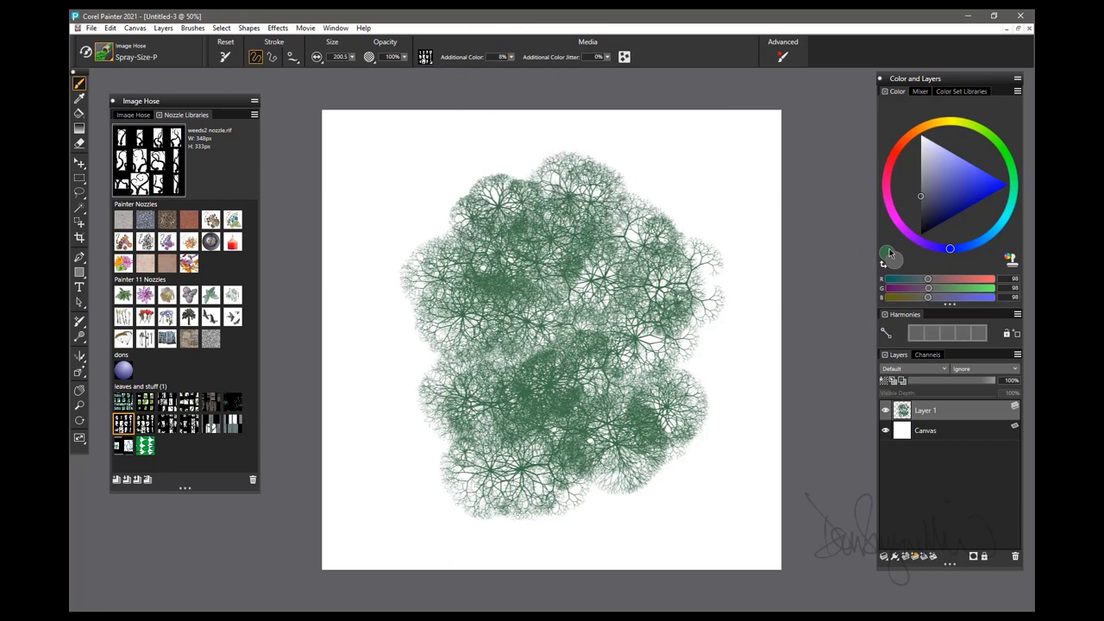
click(510, 58)
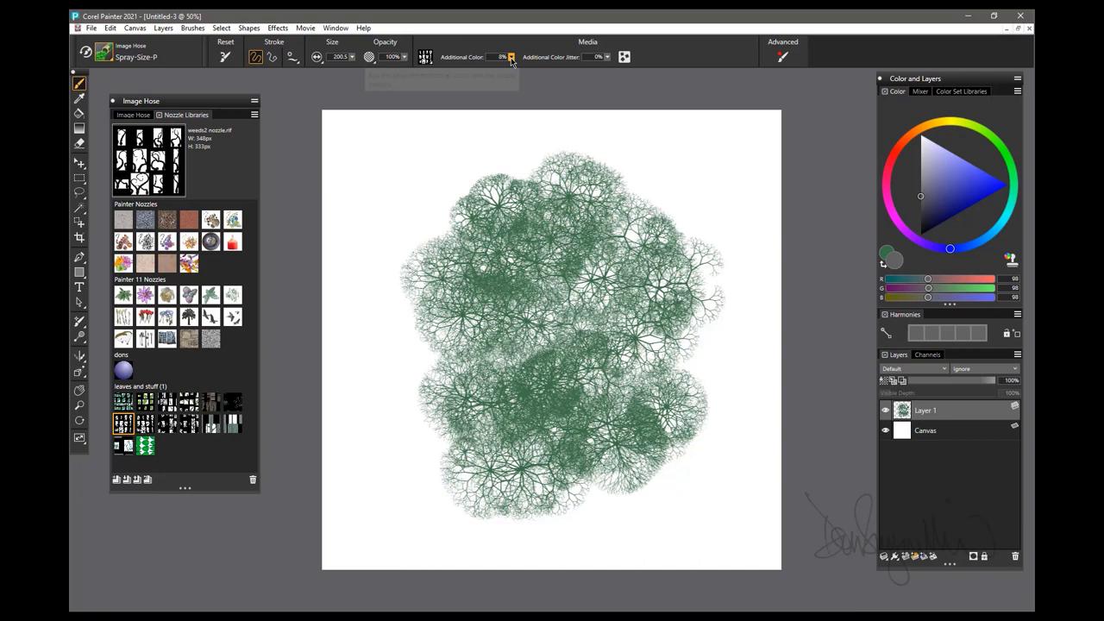
drag(553, 66, 503, 67)
mouse_move(603, 156)
mouse_down()
mouse_move(658, 219)
mouse_move(406, 197)
mouse_move(681, 182)
mouse_move(699, 250)
mouse_move(604, 448)
mouse_move(483, 371)
mouse_move(552, 336)
mouse_move(431, 250)
mouse_move(431, 466)
mouse_move(688, 447)
mouse_move(608, 379)
mouse_move(537, 246)
mouse_move(536, 271)
mouse_up()
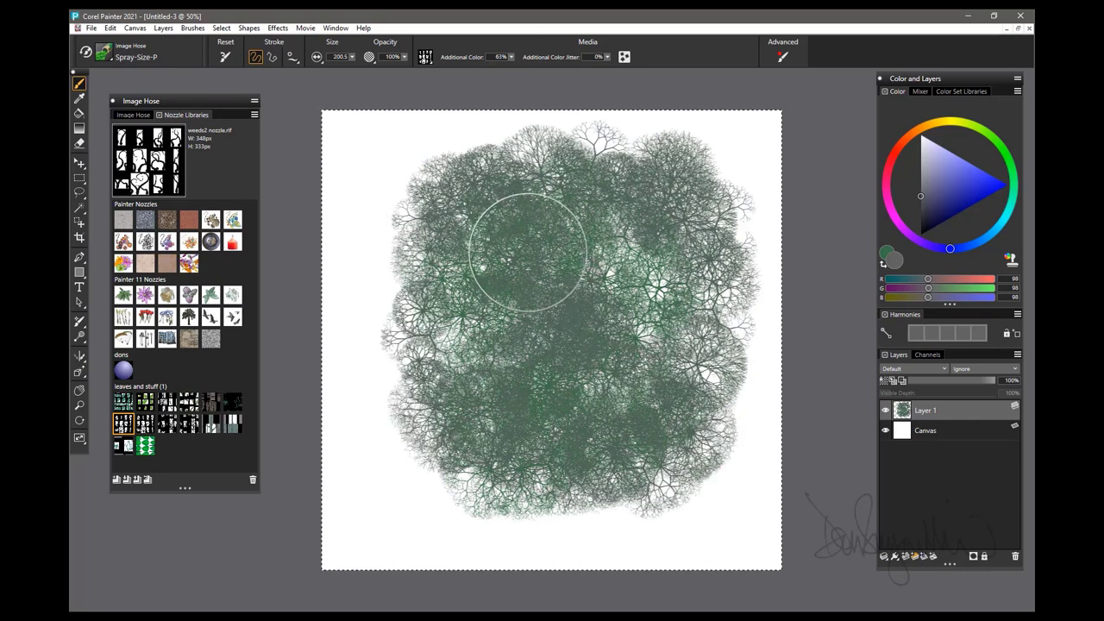
Undo the earlier sprays, then test-spray tumbleweeds in blue, brown, green and purple.
key(ctrl+z)
click(972, 186)
click(882, 263)
mouse_move(616, 131)
mouse_down()
mouse_move(419, 254)
mouse_move(683, 207)
mouse_move(833, 263)
mouse_up()
drag(754, 219, 759, 259)
click(883, 263)
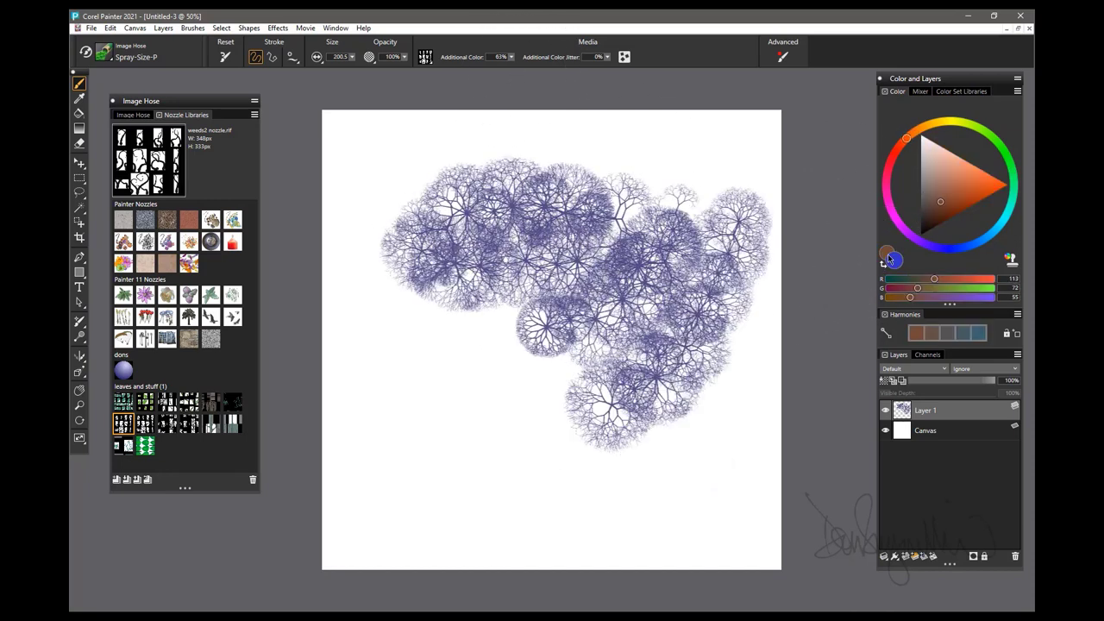
mouse_move(681, 259)
mouse_down()
mouse_move(752, 308)
mouse_move(552, 182)
mouse_up()
click(977, 127)
click(978, 183)
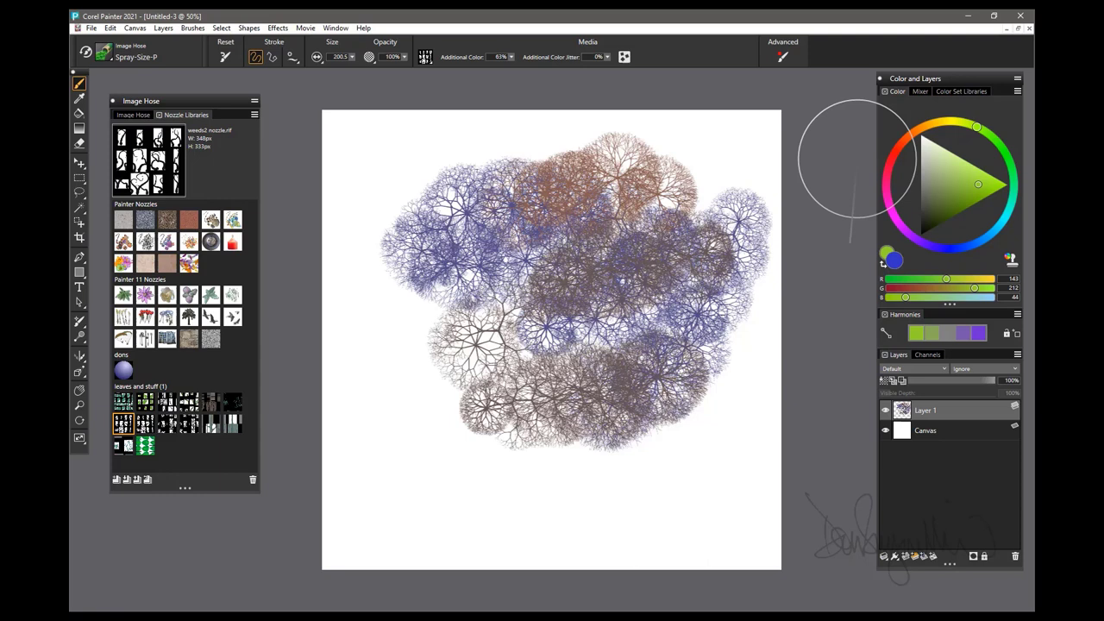
mouse_move(682, 380)
mouse_down()
mouse_move(431, 363)
mouse_move(742, 242)
mouse_up()
click(907, 233)
mouse_move(742, 327)
mouse_down()
mouse_move(552, 346)
mouse_move(578, 147)
mouse_move(595, 466)
mouse_move(449, 483)
mouse_move(639, 509)
mouse_up()
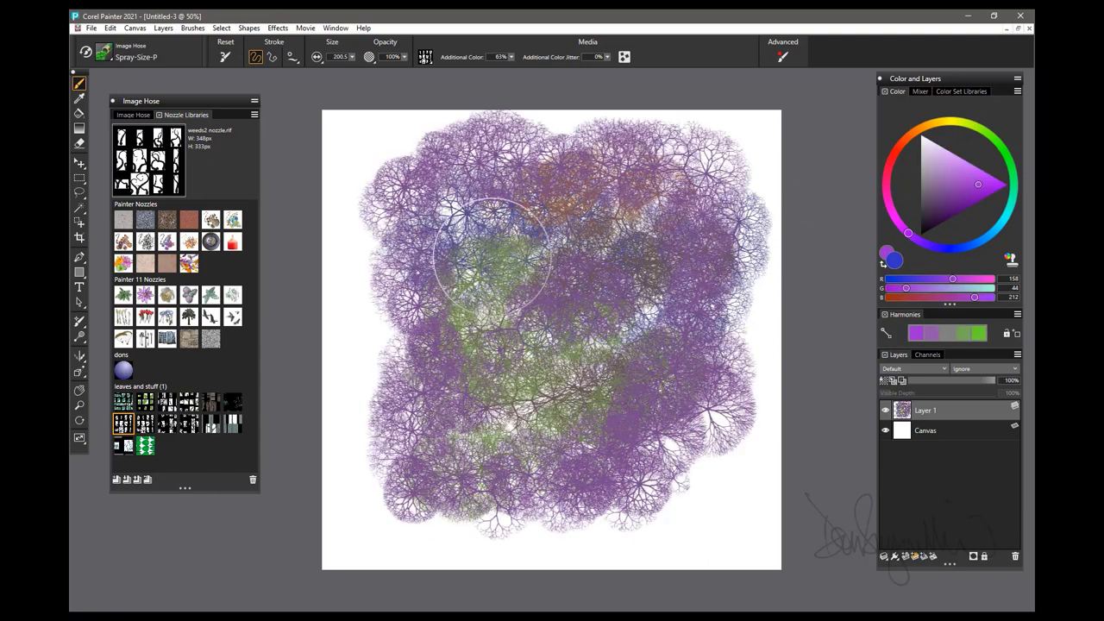
Clear the layer and spray a dense arc of purple tumbleweeds (RGB 158/44/212).
key(Delete)
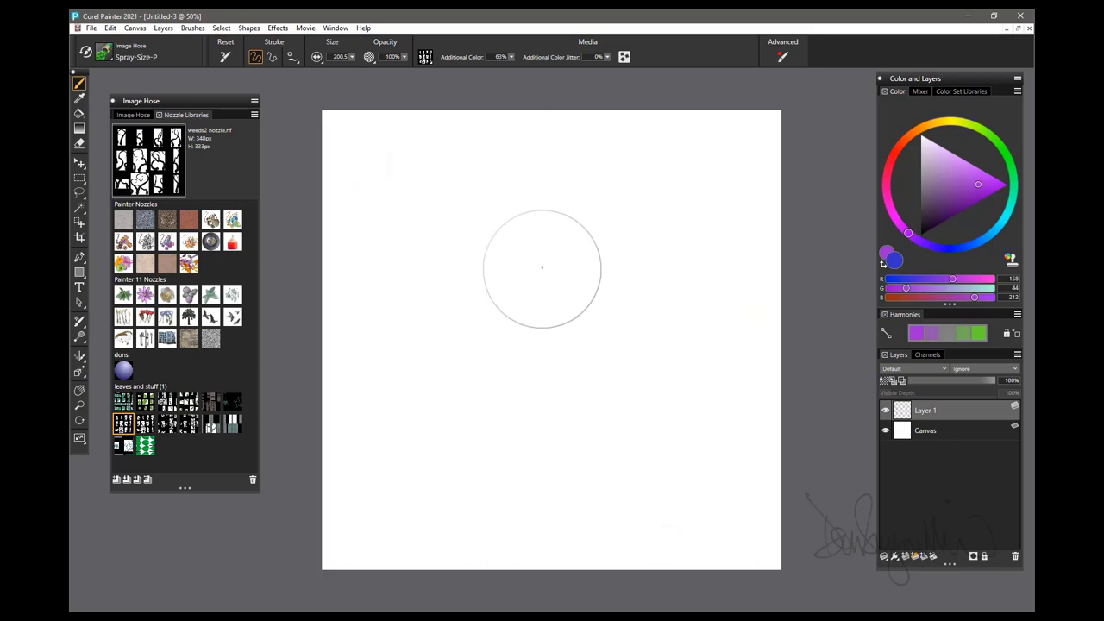
click(439, 228)
mouse_move(439, 228)
mouse_down()
mouse_move(690, 242)
mouse_move(639, 345)
mouse_move(448, 250)
mouse_move(440, 389)
mouse_move(653, 365)
mouse_move(419, 457)
mouse_move(673, 484)
mouse_move(682, 215)
mouse_move(431, 173)
mouse_move(406, 284)
mouse_move(431, 466)
mouse_move(621, 479)
mouse_move(560, 311)
mouse_up()
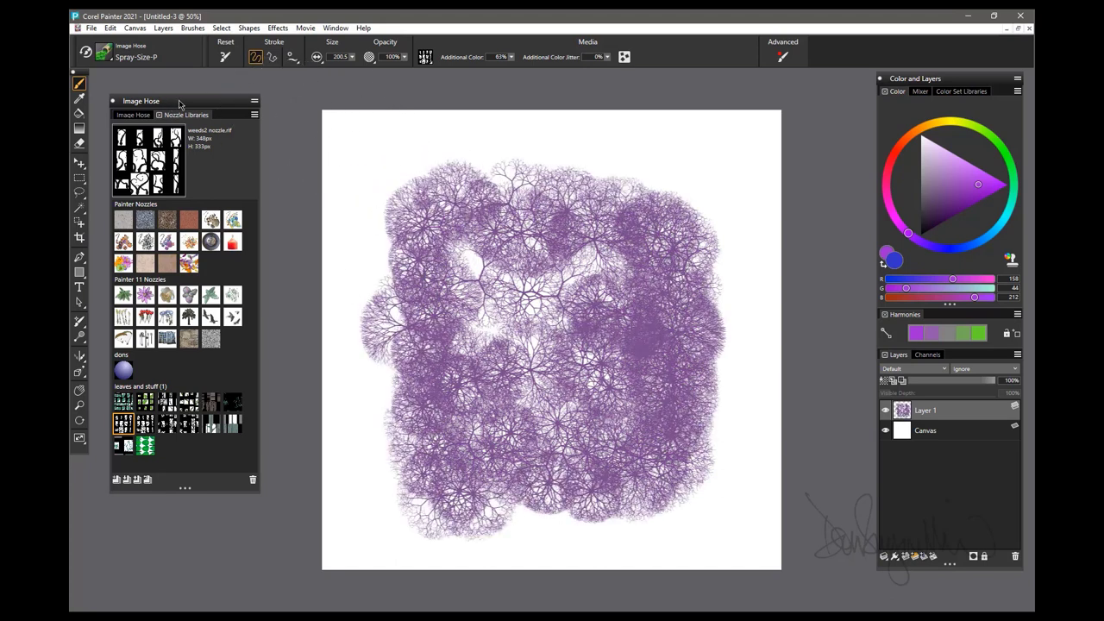
click(254, 115)
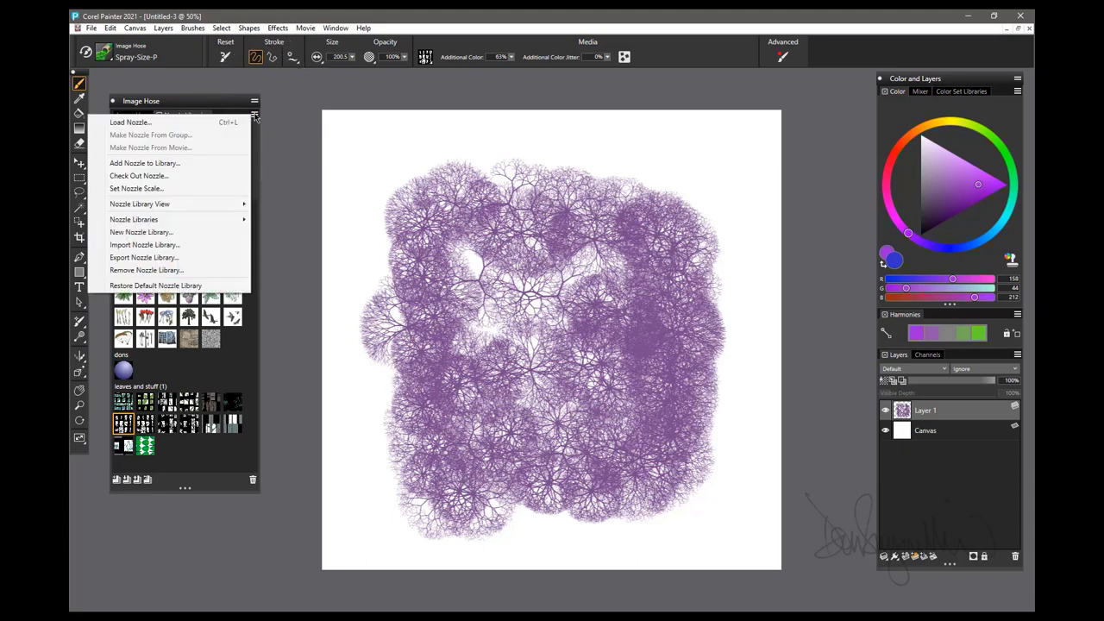
Add the nozzle to the library as tumbleweed_nozzle and select its new thumbnail.
click(173, 164)
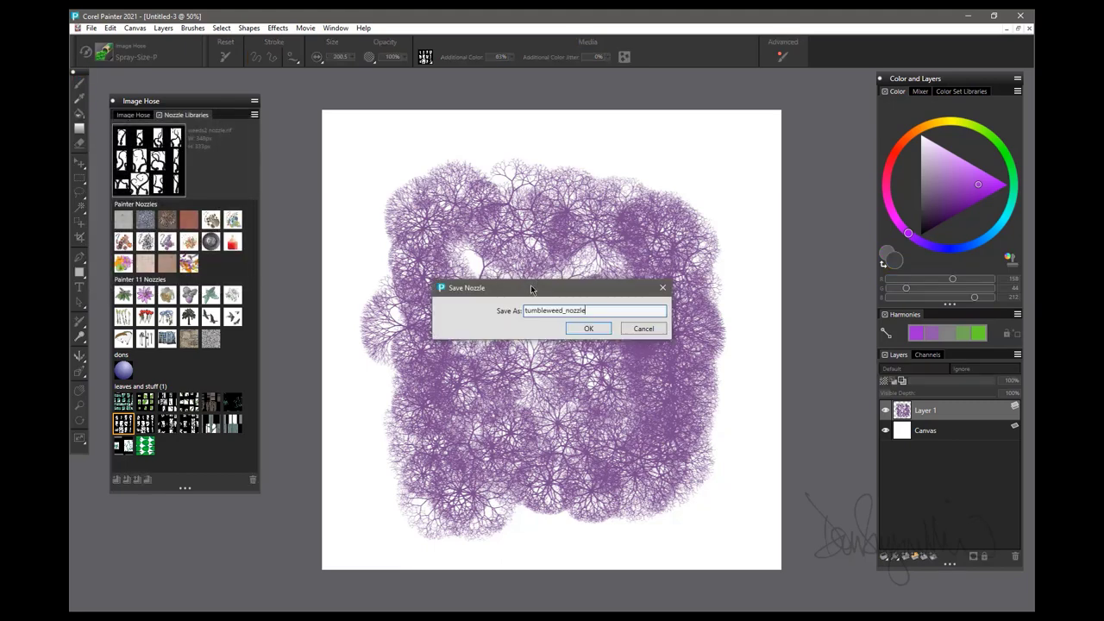
click(590, 329)
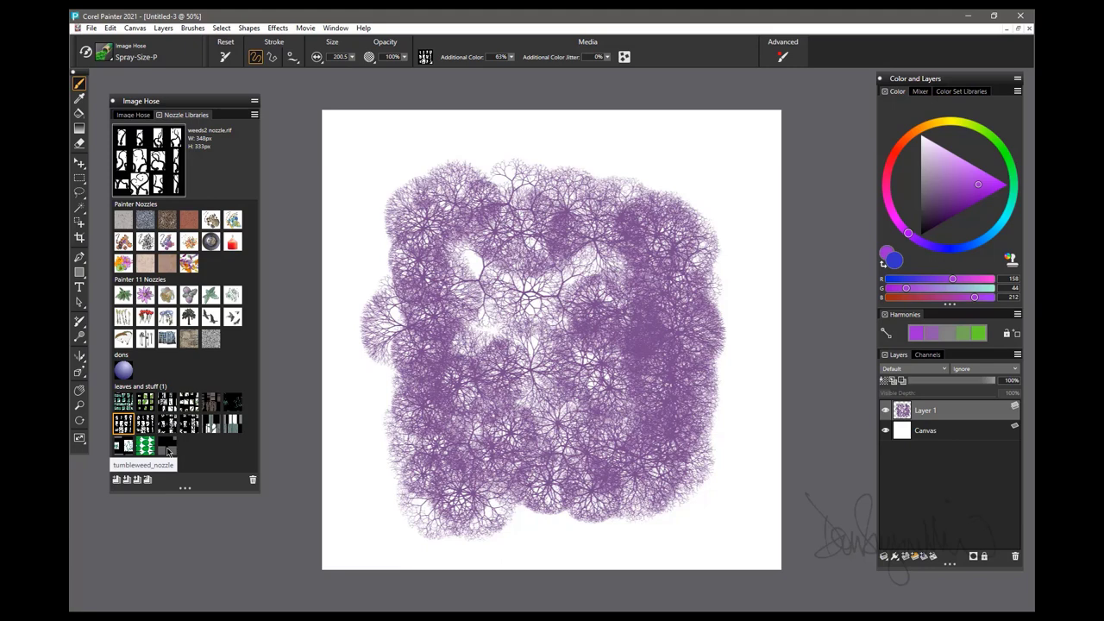
click(169, 449)
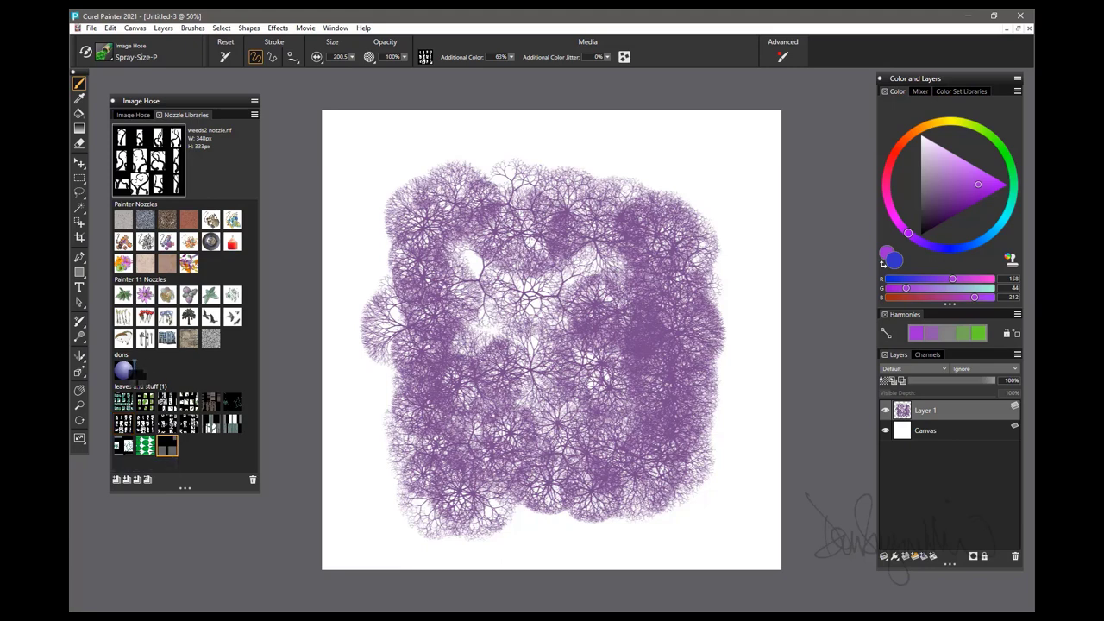